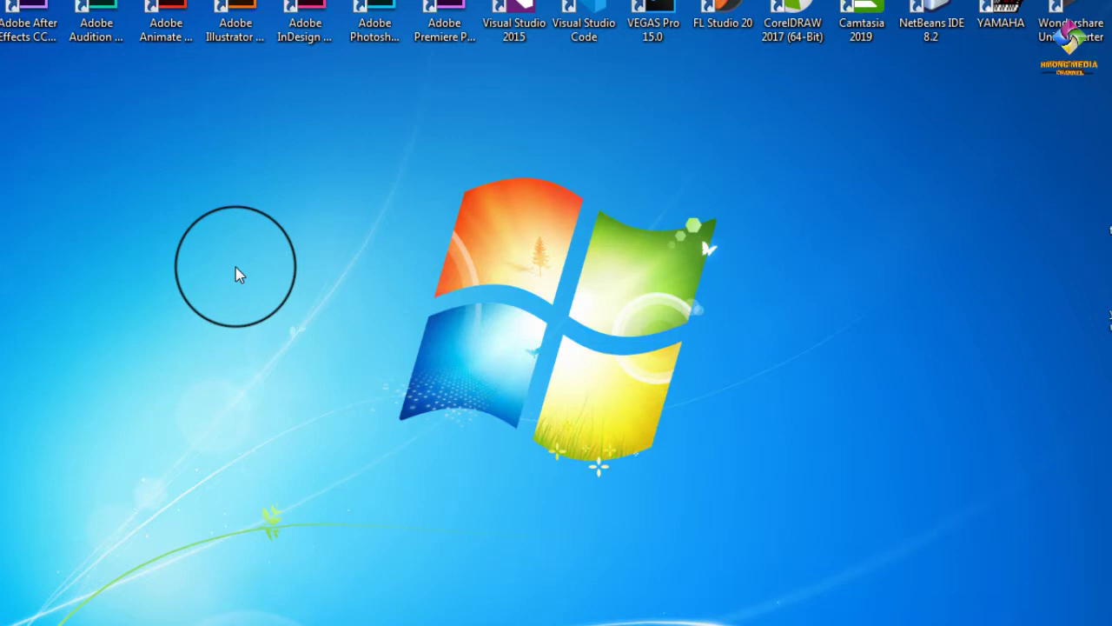
Refresh the desktop twice from its right-click context menu.
right_click(509, 181)
left_click(556, 232)
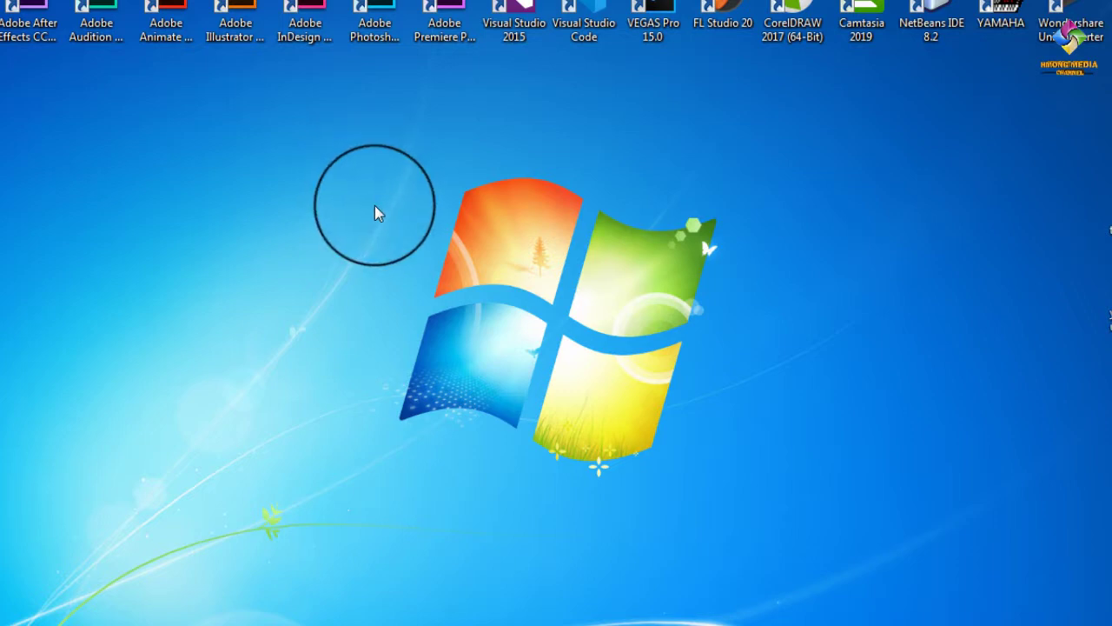
right_click(374, 157)
left_click(439, 216)
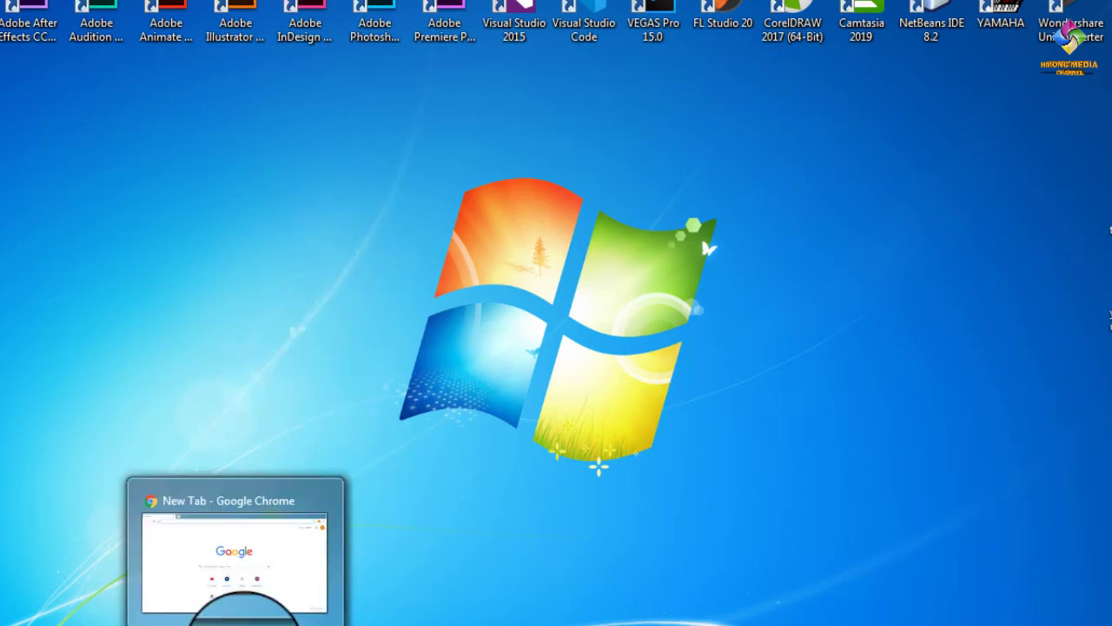
left_click(186, 621)
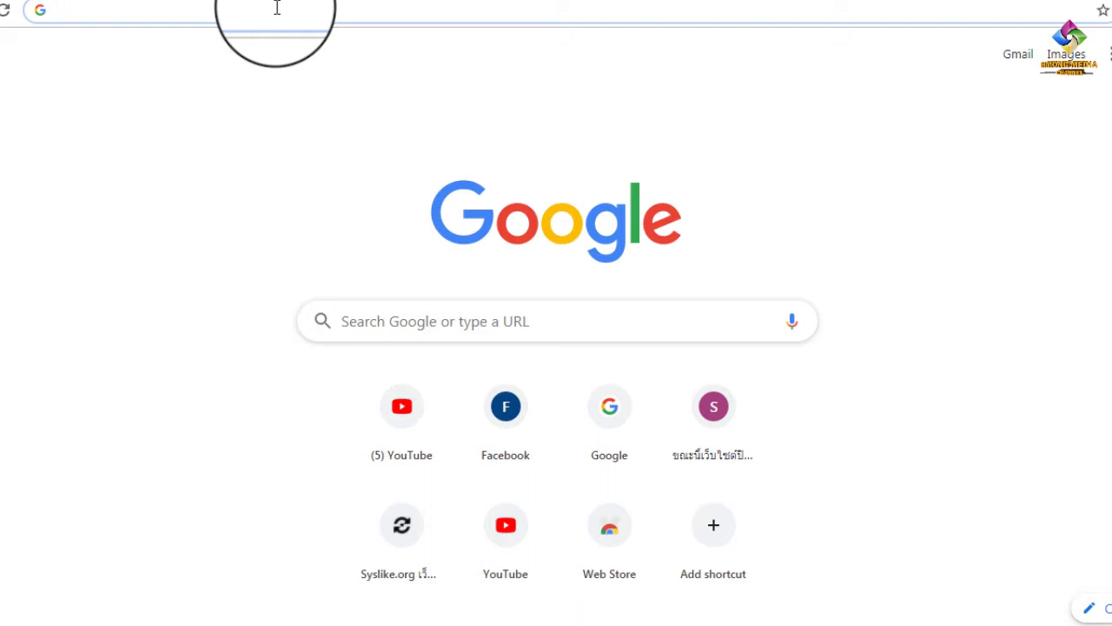
type("www")
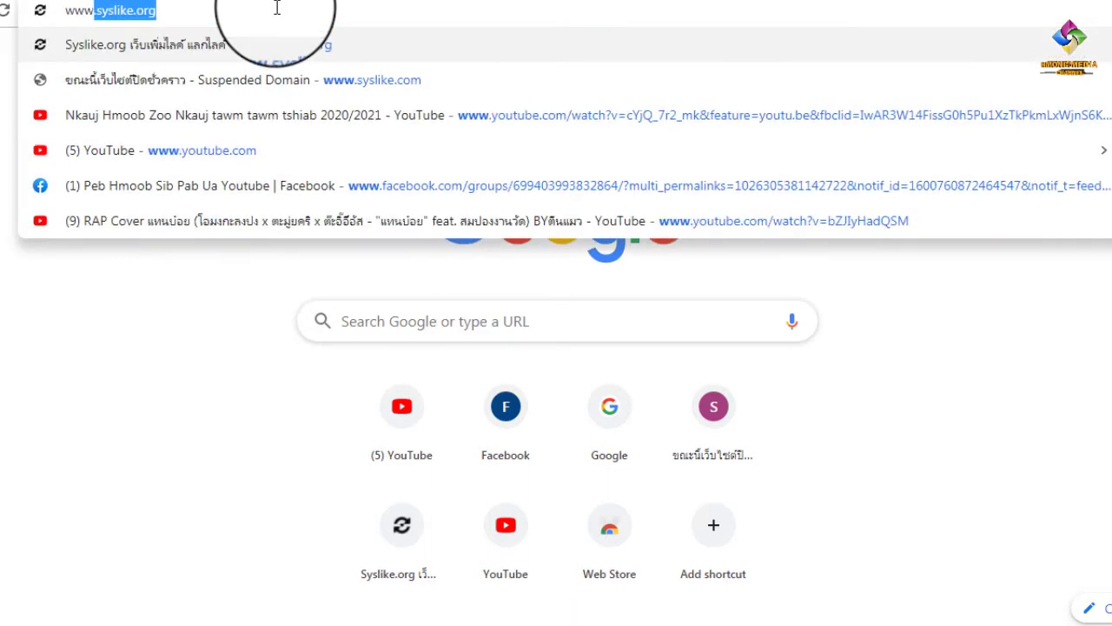
type(".sys")
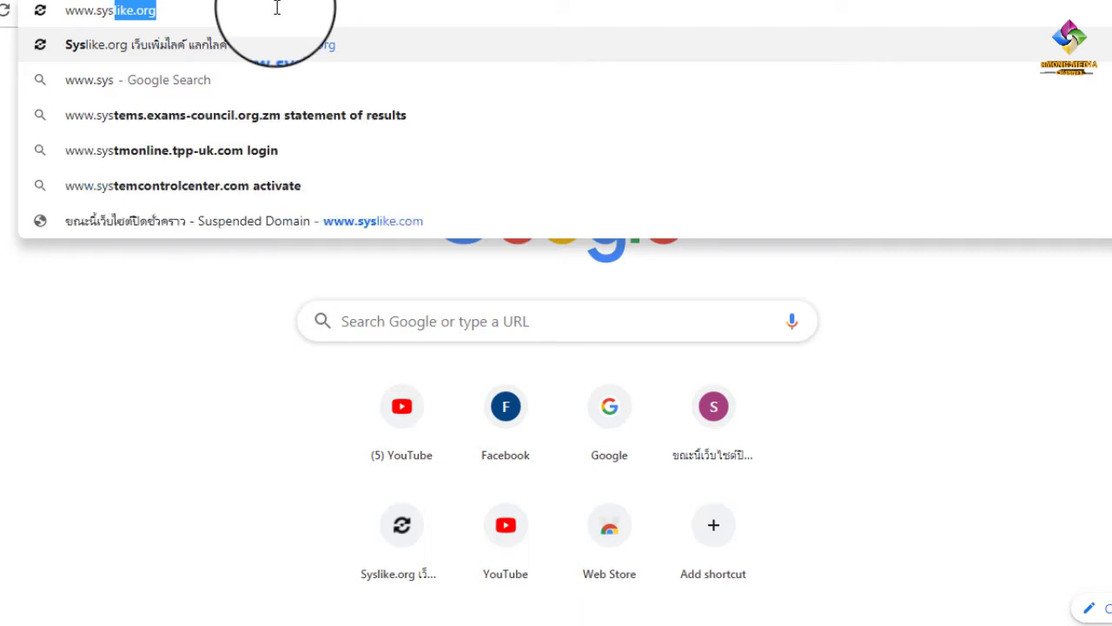
type("like")
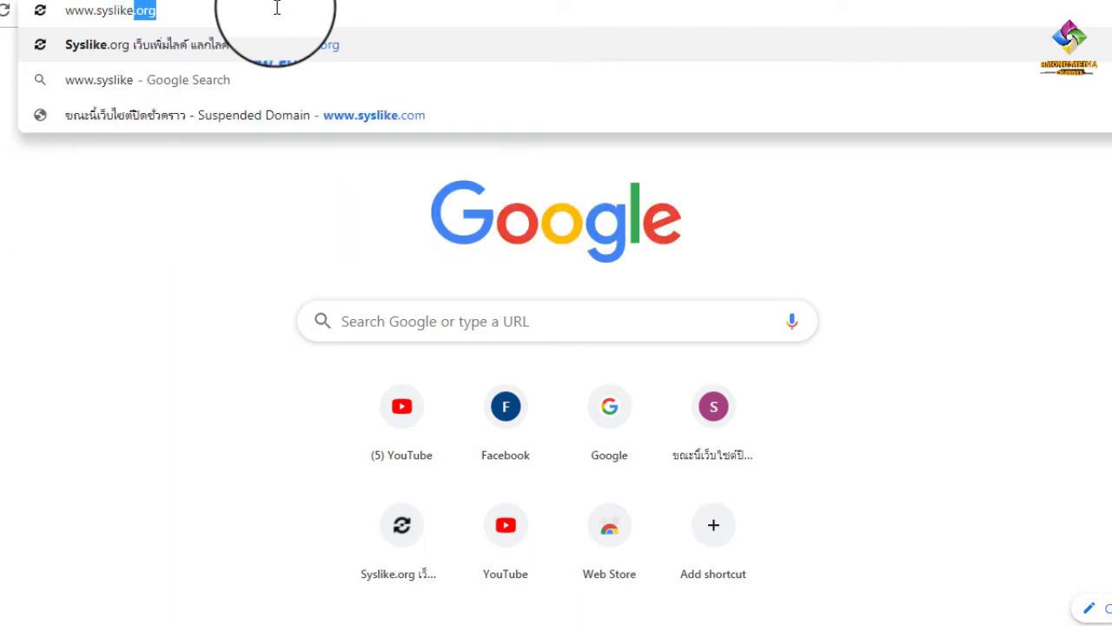
type(".org")
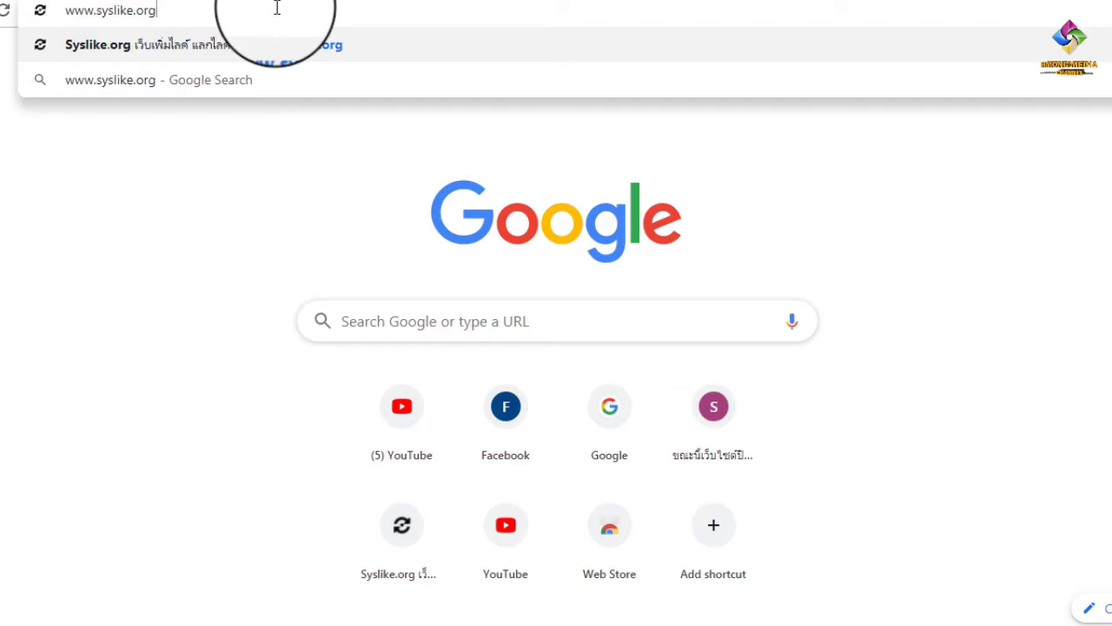
key("Return")
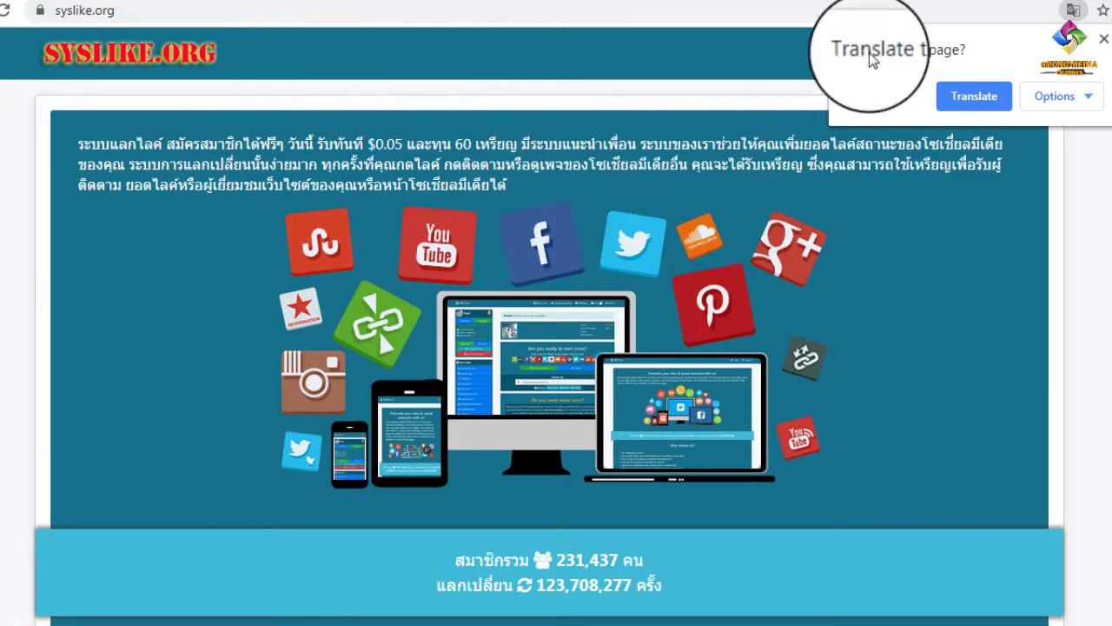
Dismiss Chrome's translate offer and scroll down the home page to the supported social-network services.
left_click(1103, 39)
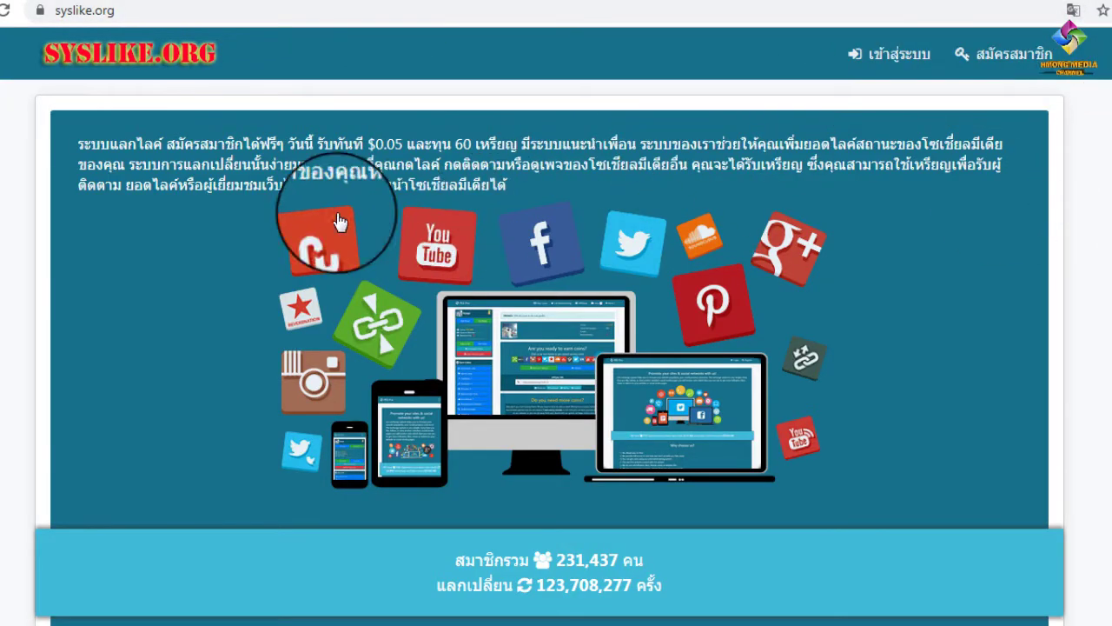
scroll(455, 266, "down", 5)
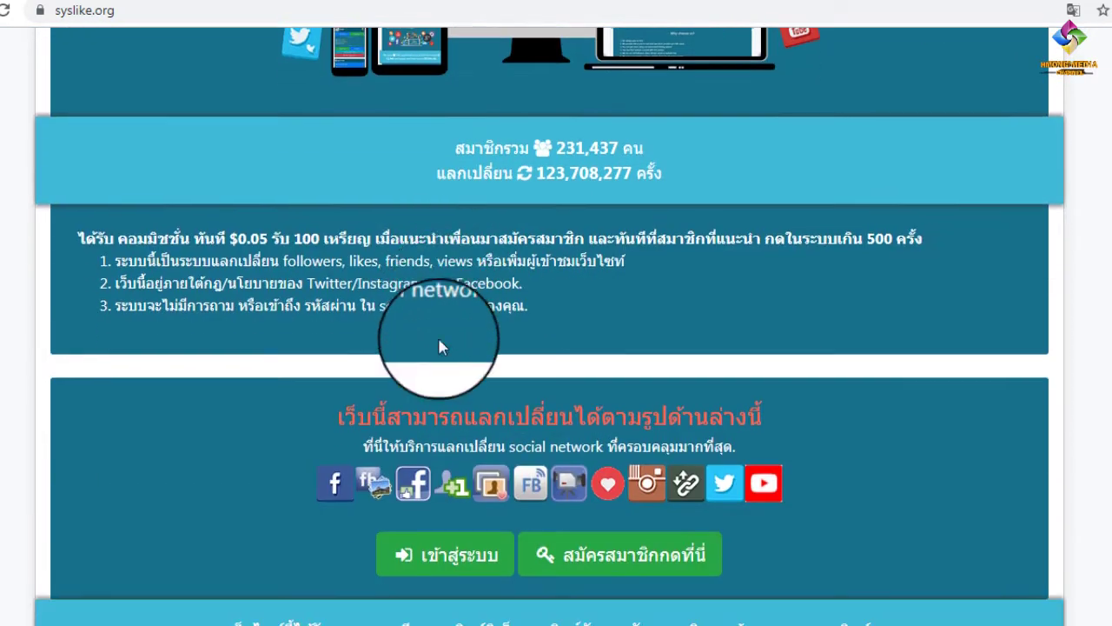
scroll(438, 347, "down", 3)
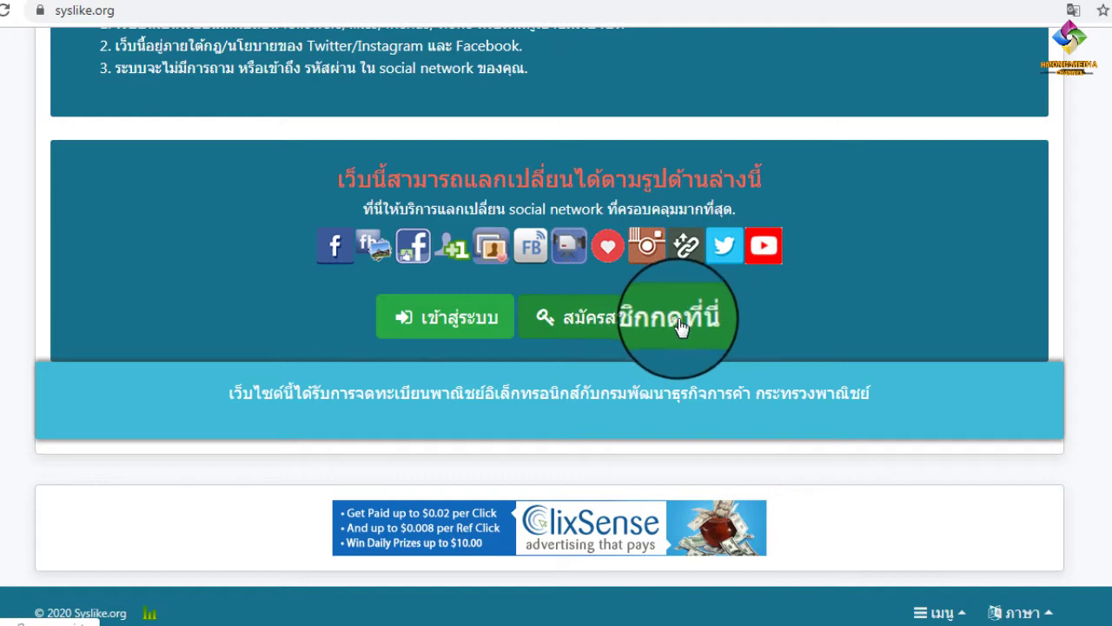
scroll(708, 329, "up", 8)
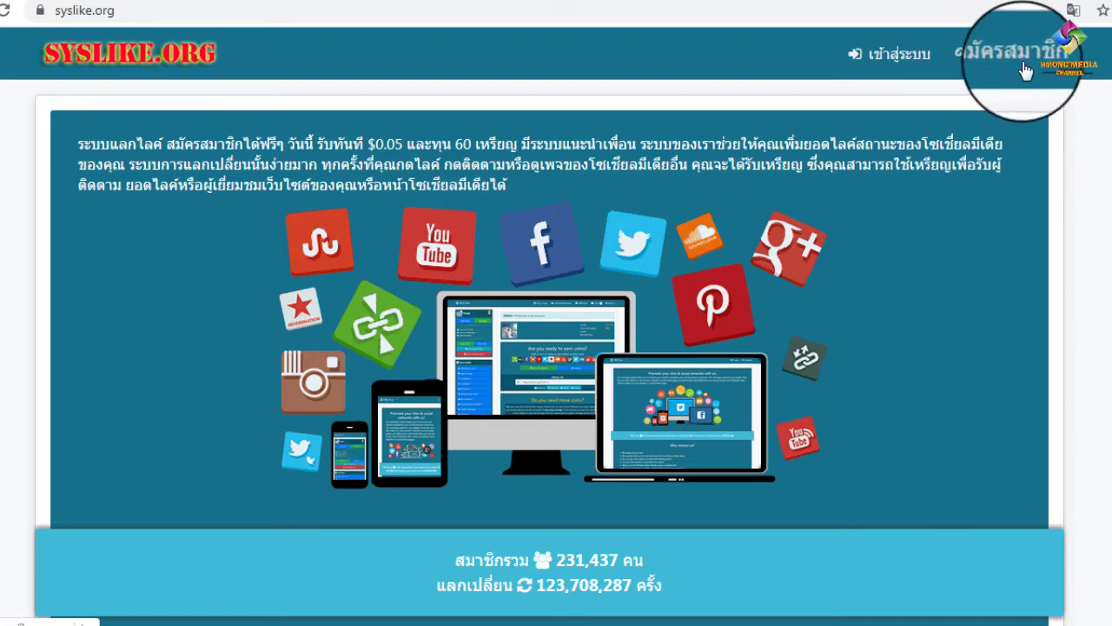
scroll(770, 447, "down", 7)
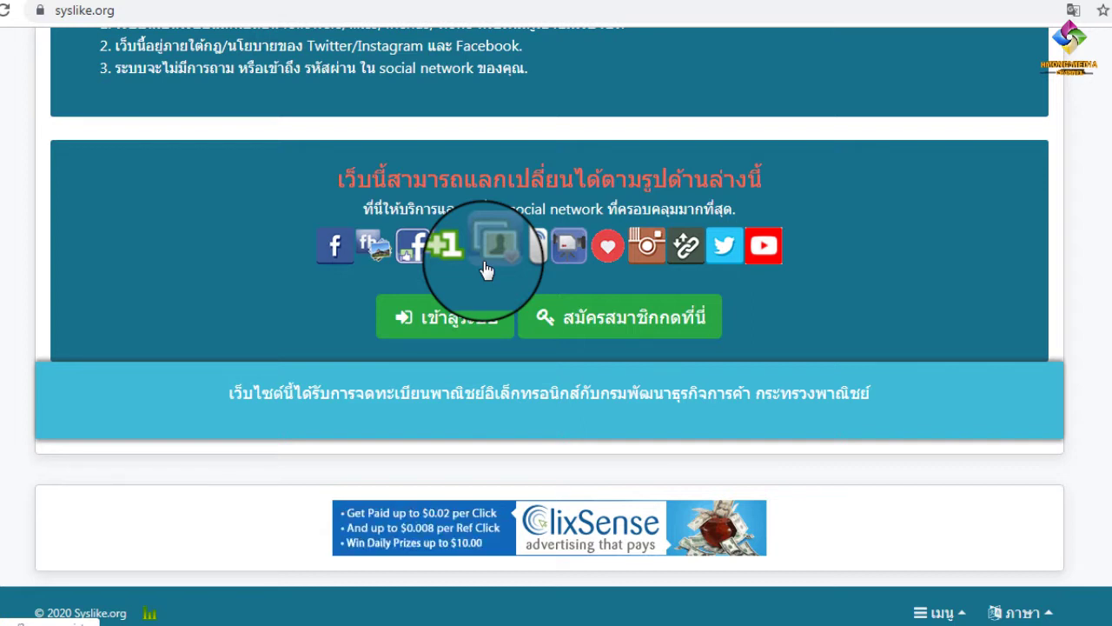
Open the member registration form and click into its username and email fields.
left_click(617, 326)
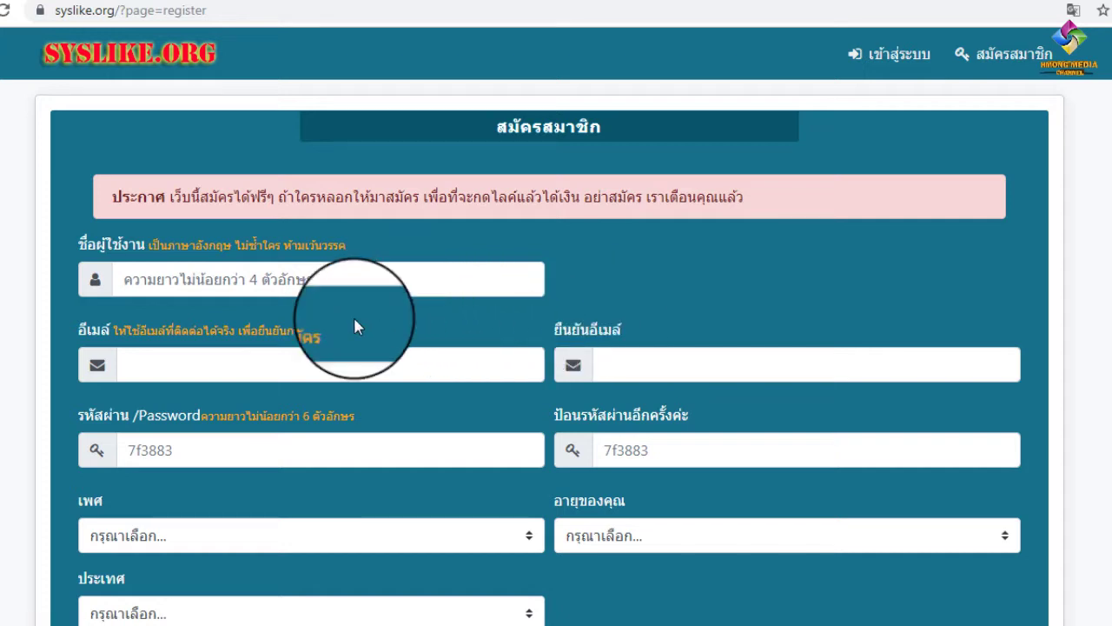
left_click(355, 276)
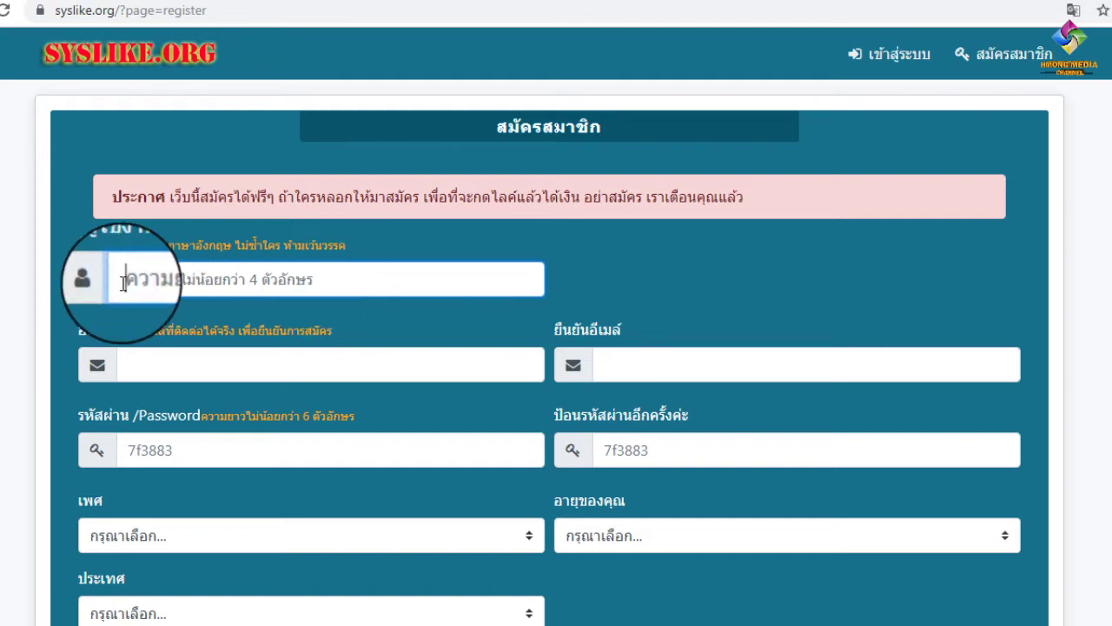
left_click(150, 363)
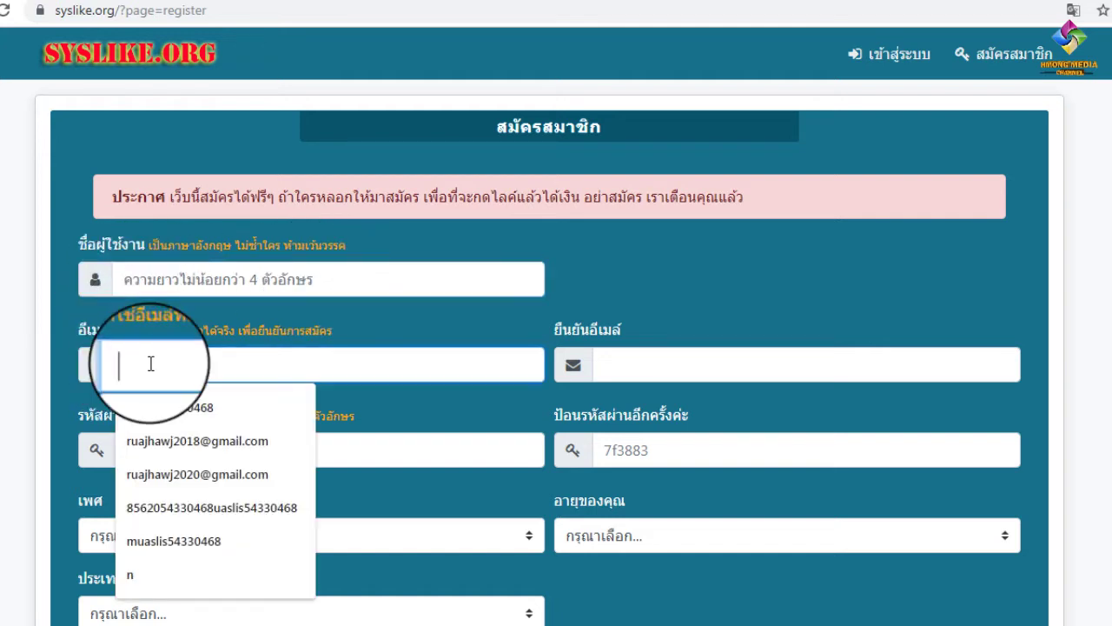
left_click(10, 359)
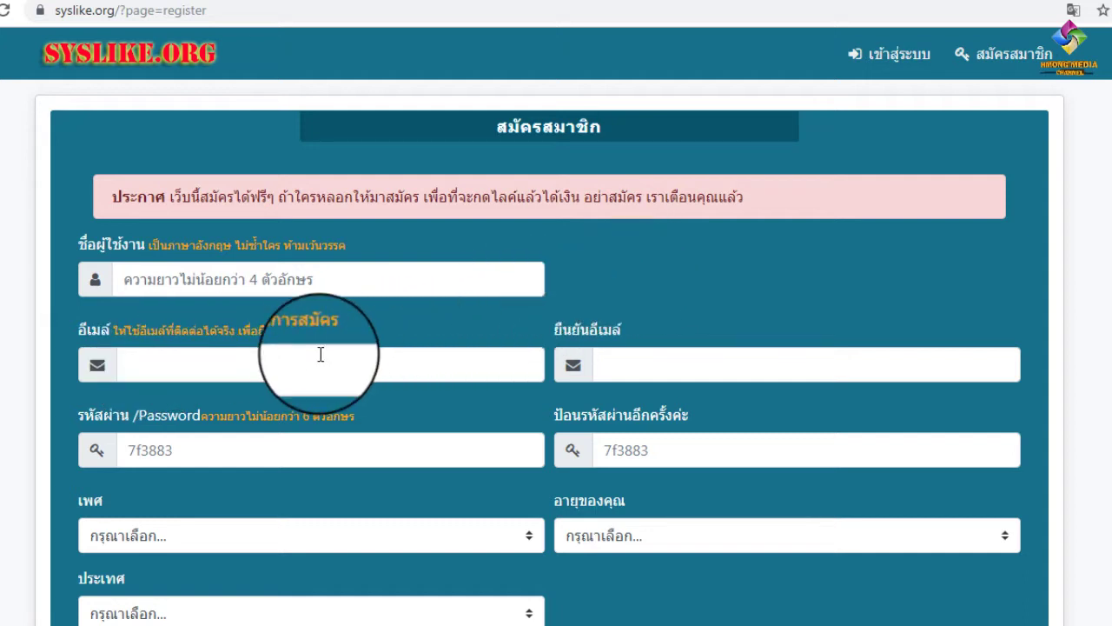
scroll(320, 354, "down", 1)
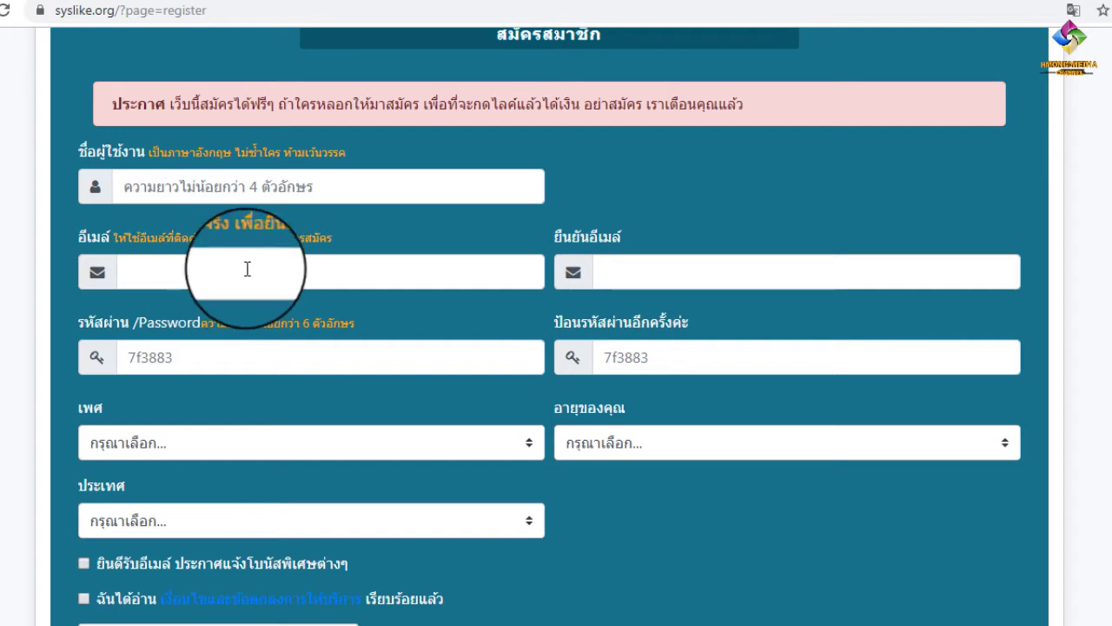
scroll(608, 87, "up", 2)
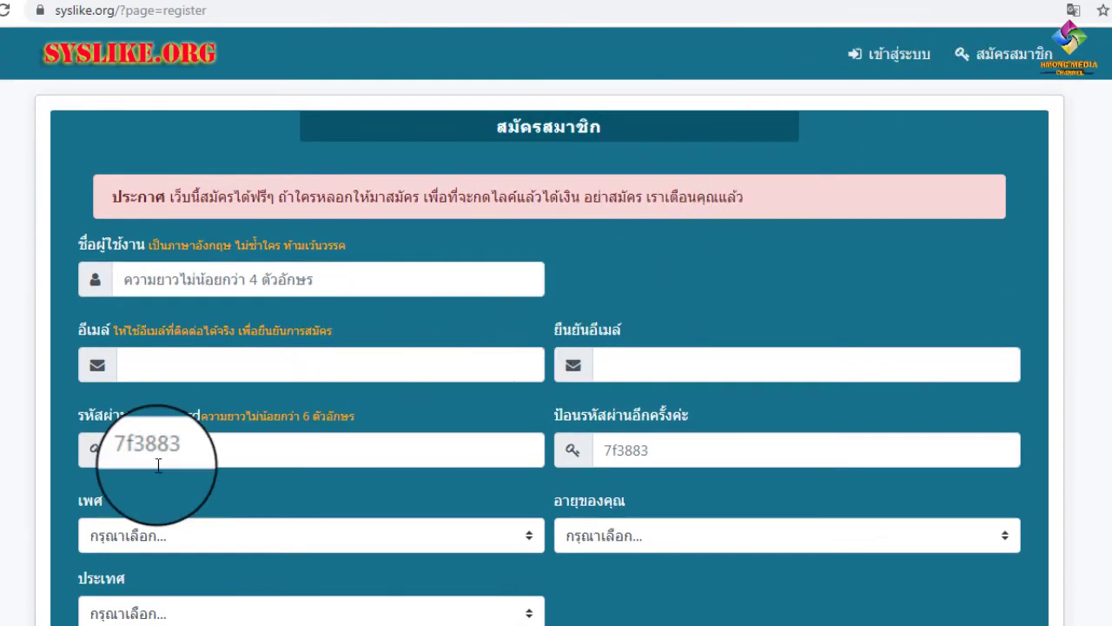
scroll(197, 366, "down", 1)
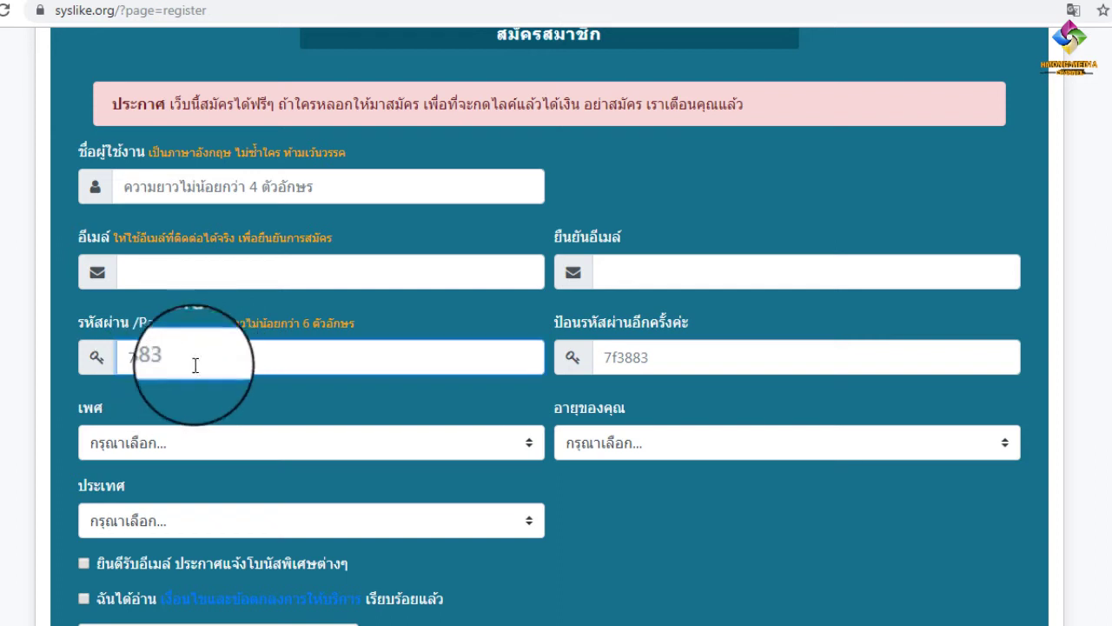
Check the confirmation fields and the gender, age and country lists without choosing anything.
left_click(687, 356)
left_click(647, 273)
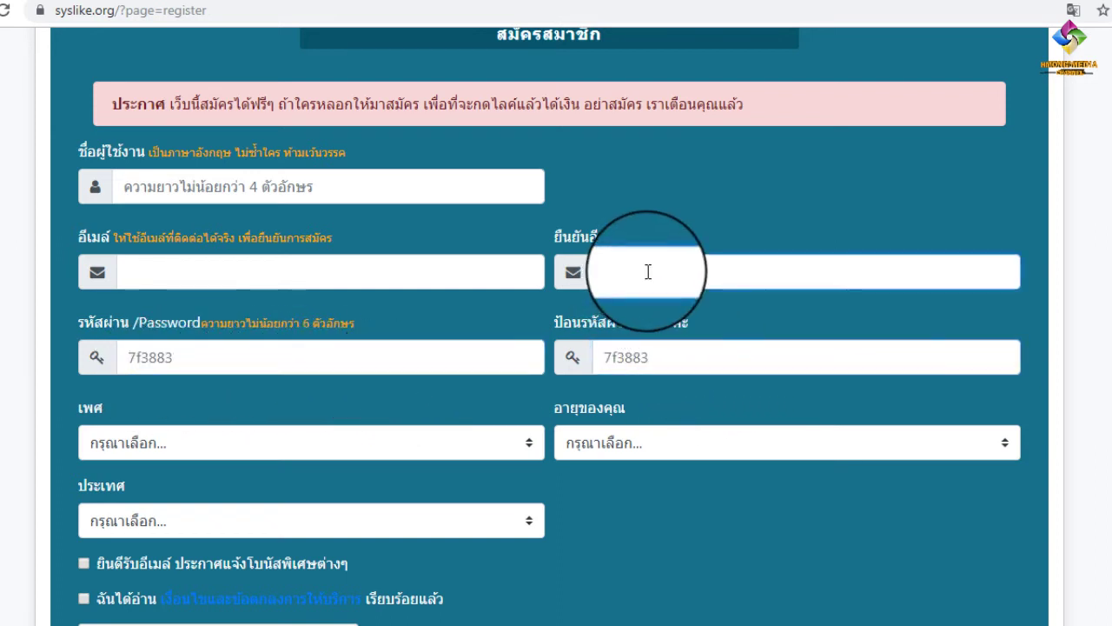
left_click(321, 439)
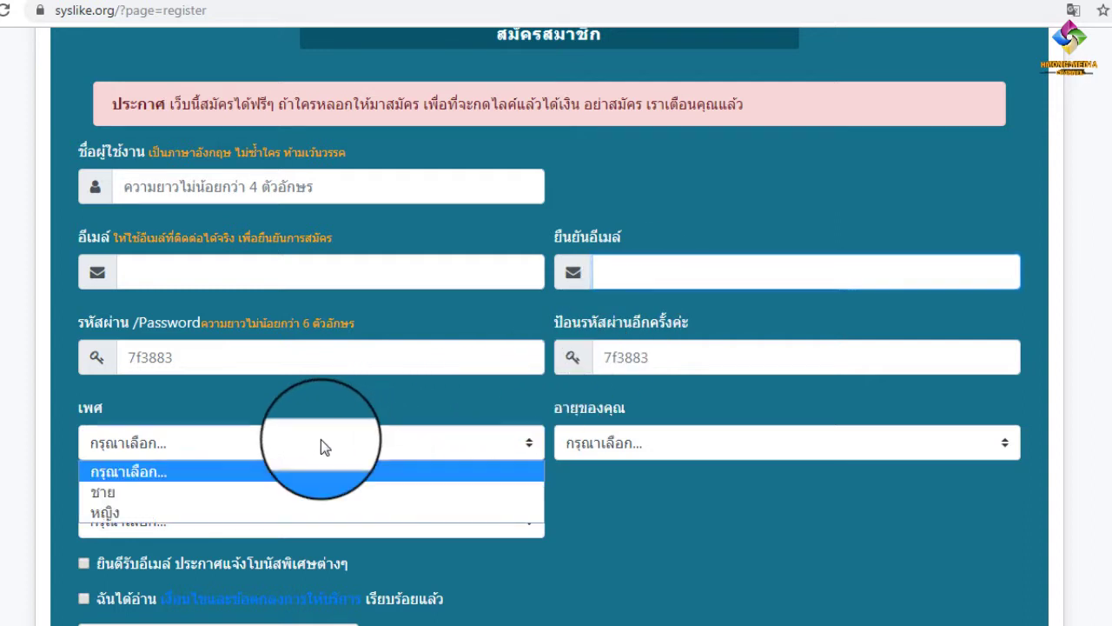
left_click(643, 508)
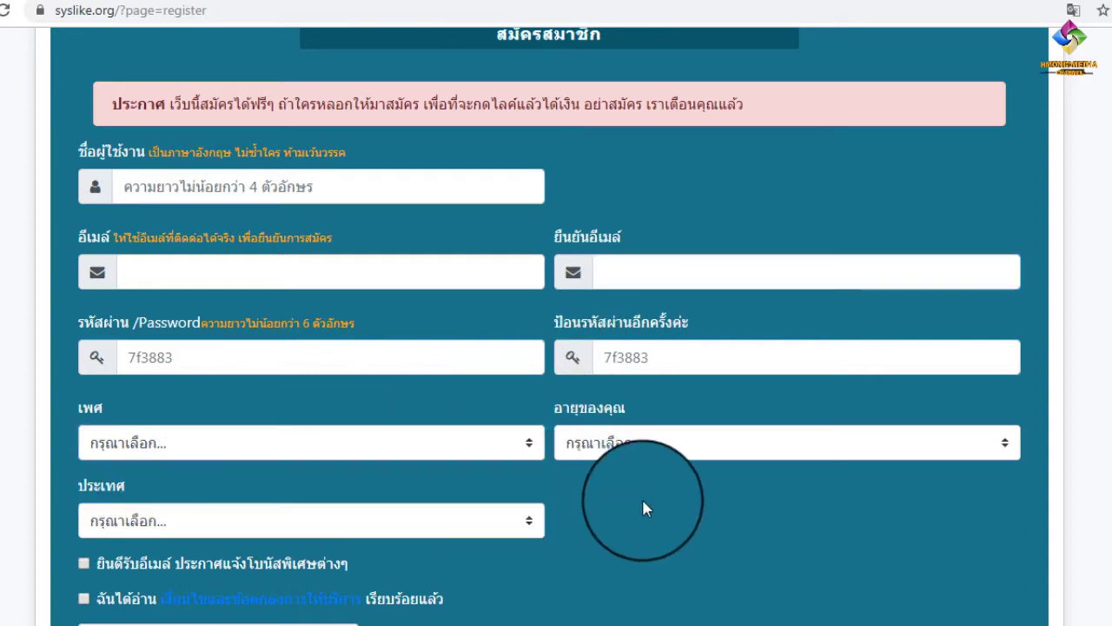
left_click(685, 456)
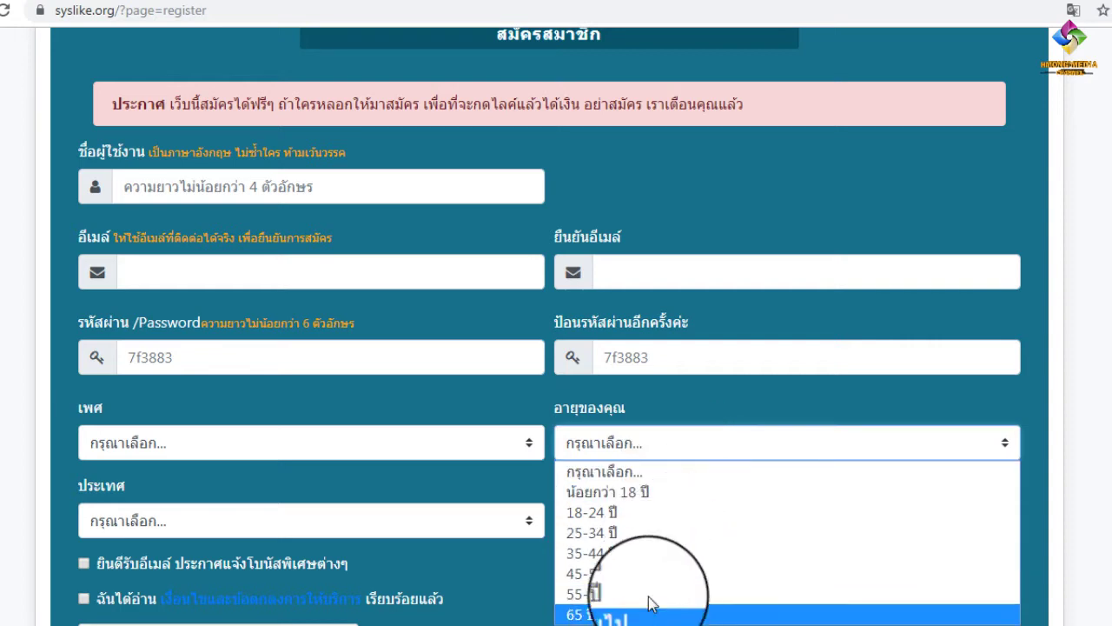
left_click(495, 572)
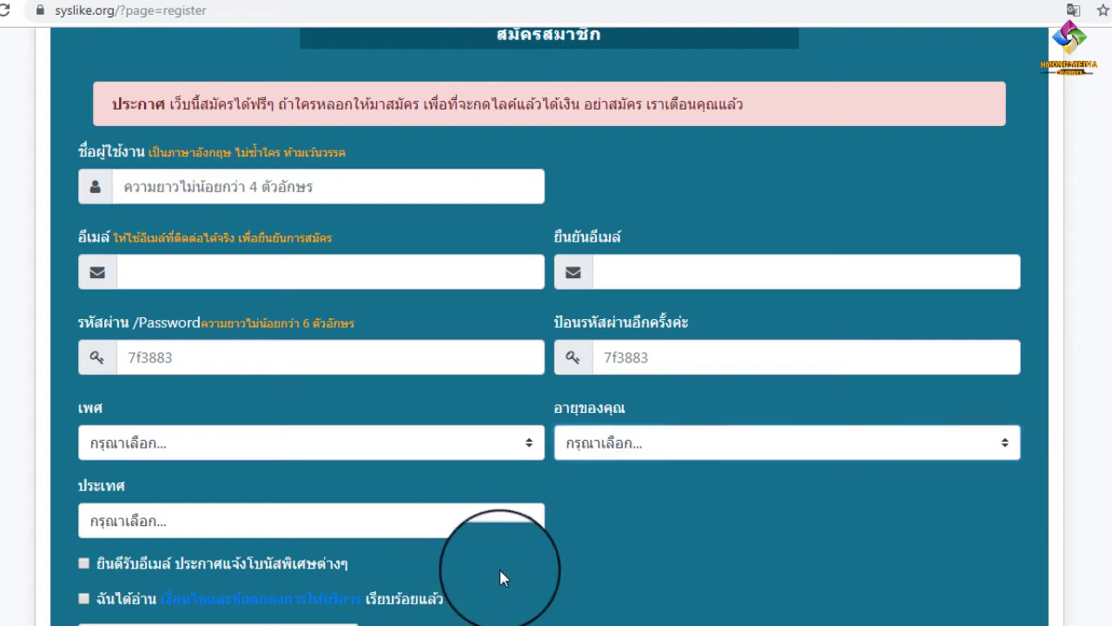
left_click(501, 534)
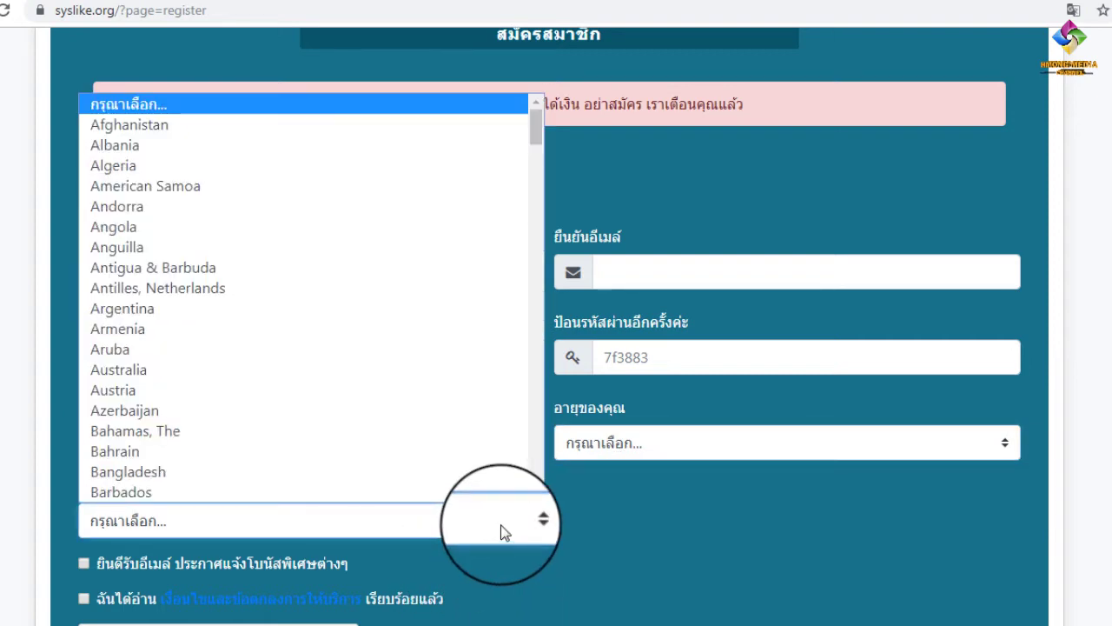
left_click(641, 537)
Scroll down to the captcha, click the email confirmation field, and scroll back up.
scroll(322, 529, "down", 1)
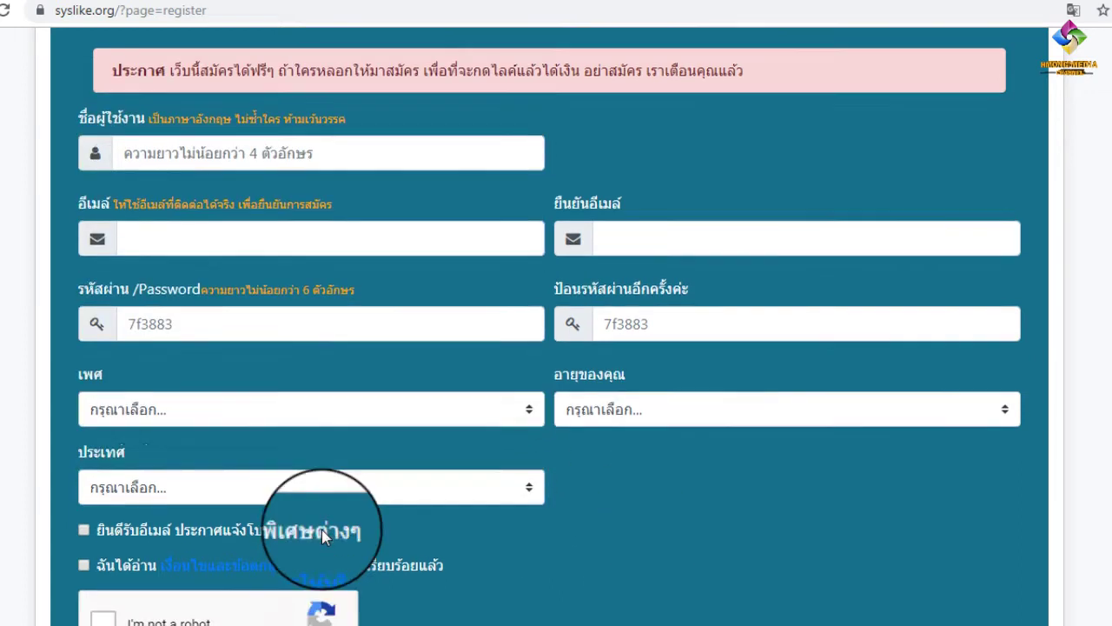
scroll(321, 529, "down", 2)
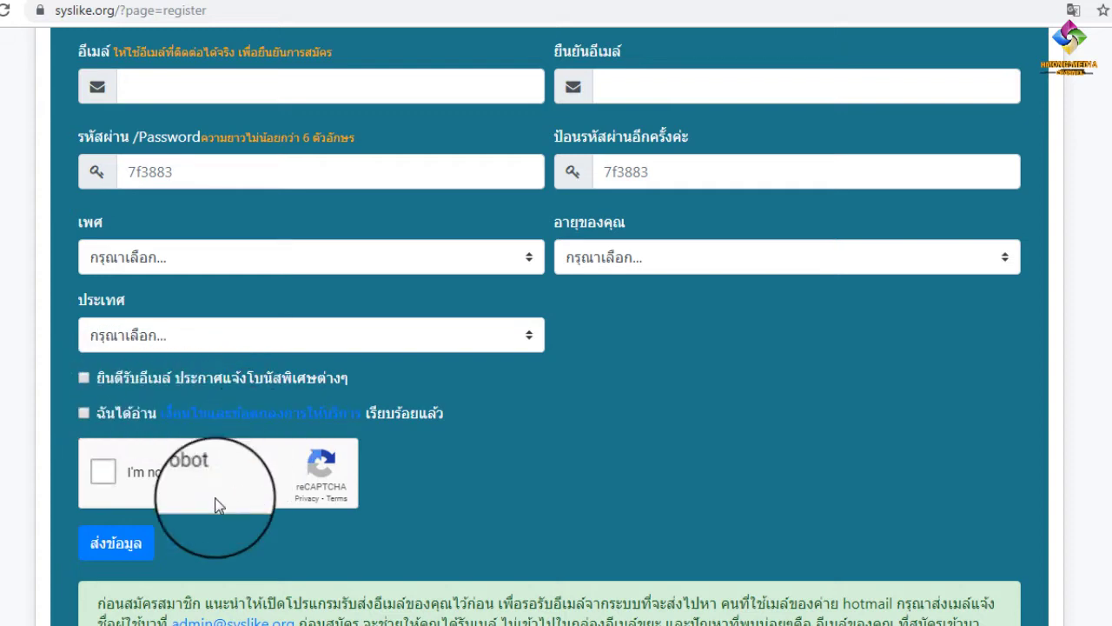
left_click(113, 556)
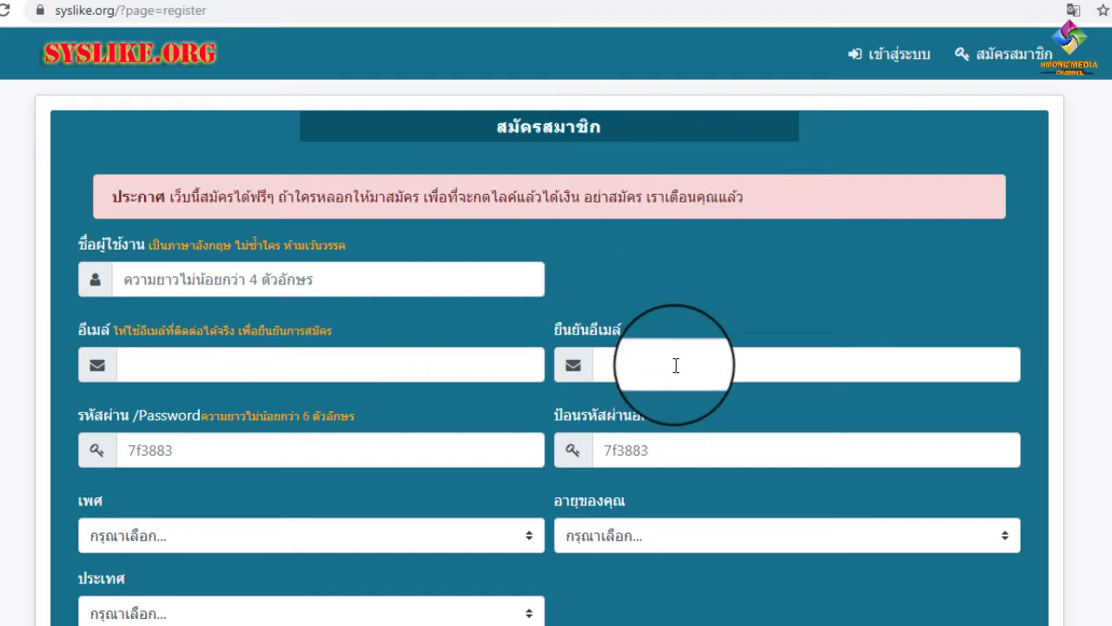
left_click(738, 359)
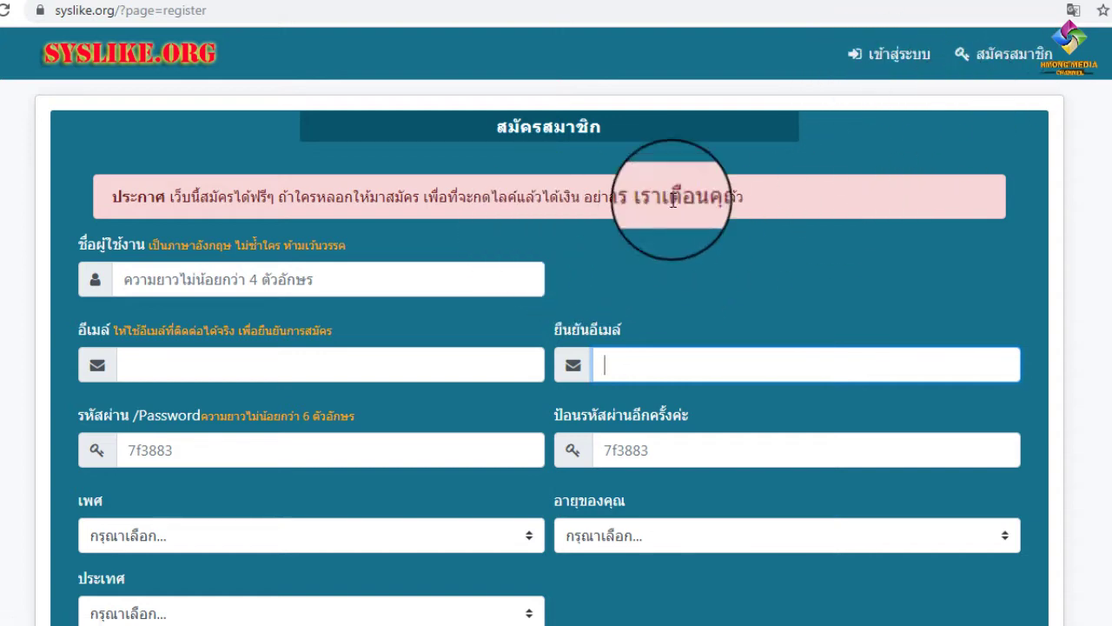
scroll(763, 490, "down", 5)
scroll(651, 392, "up", 5)
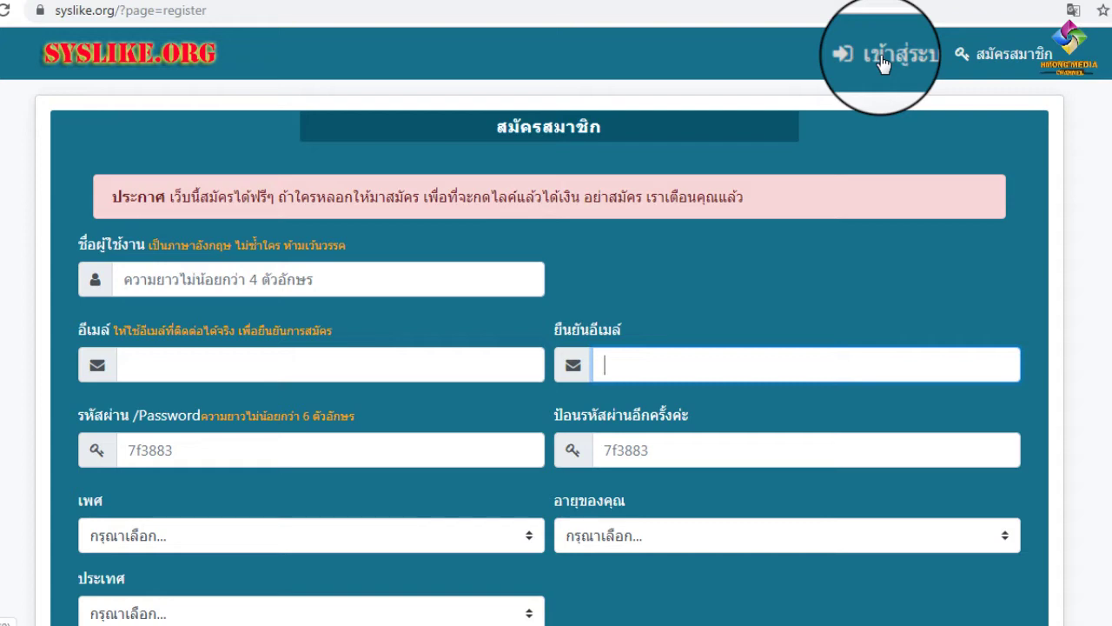
Log in through the header login form with the account's email address and password.
left_click(883, 59)
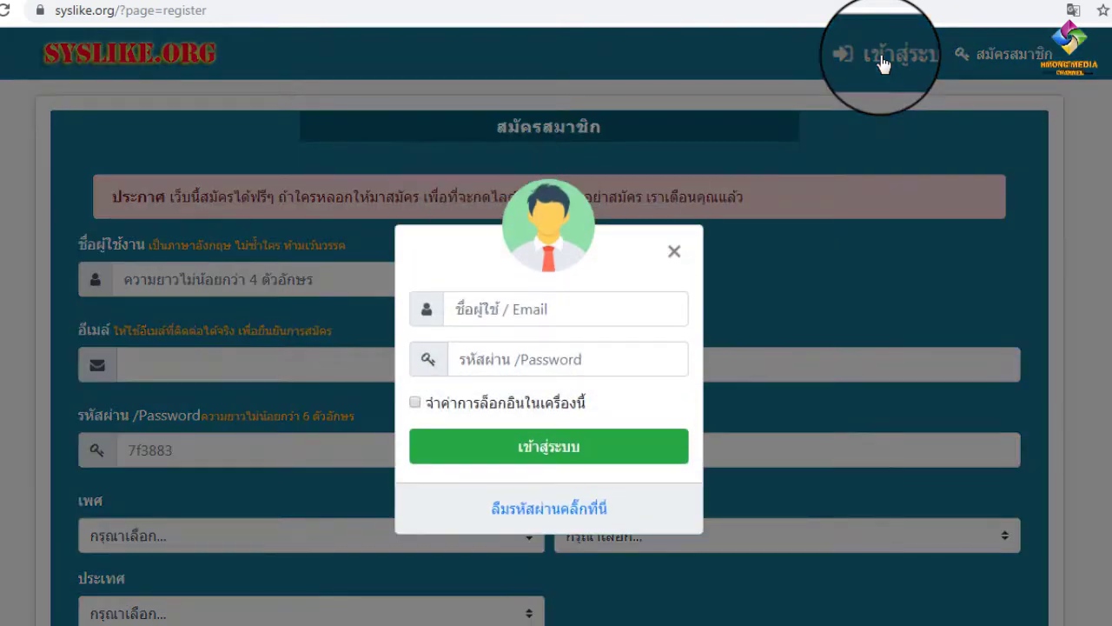
left_click(536, 304)
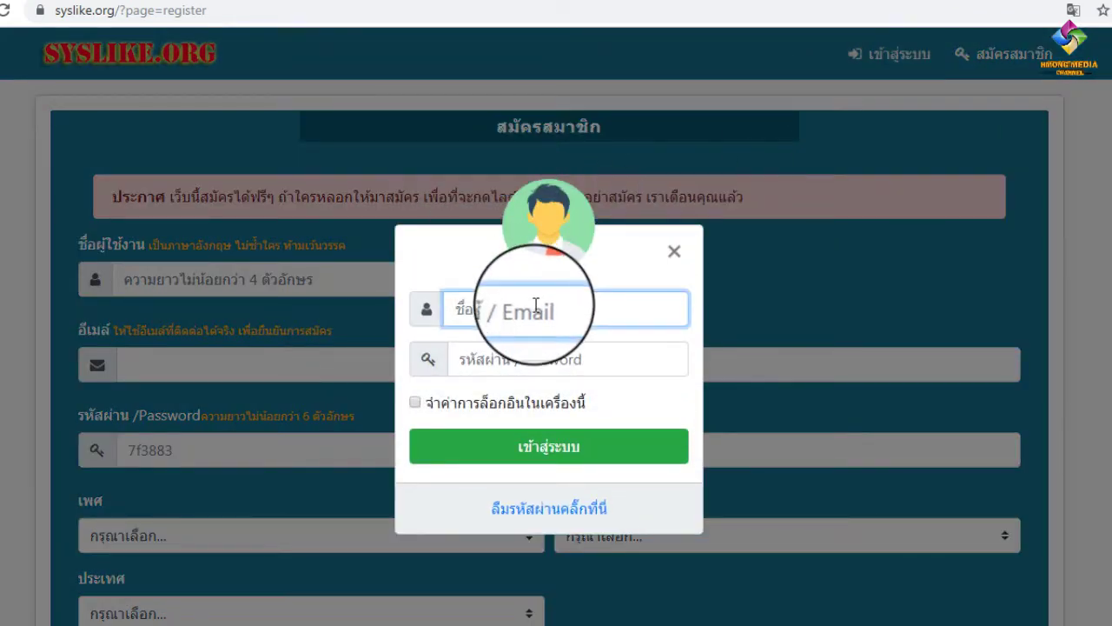
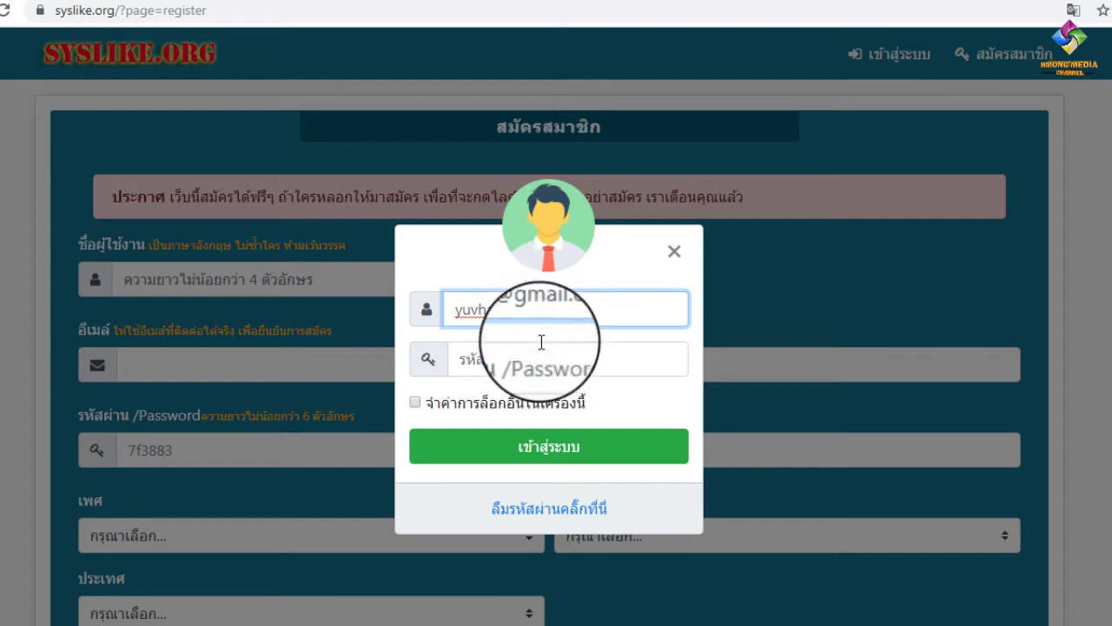
left_click(540, 359)
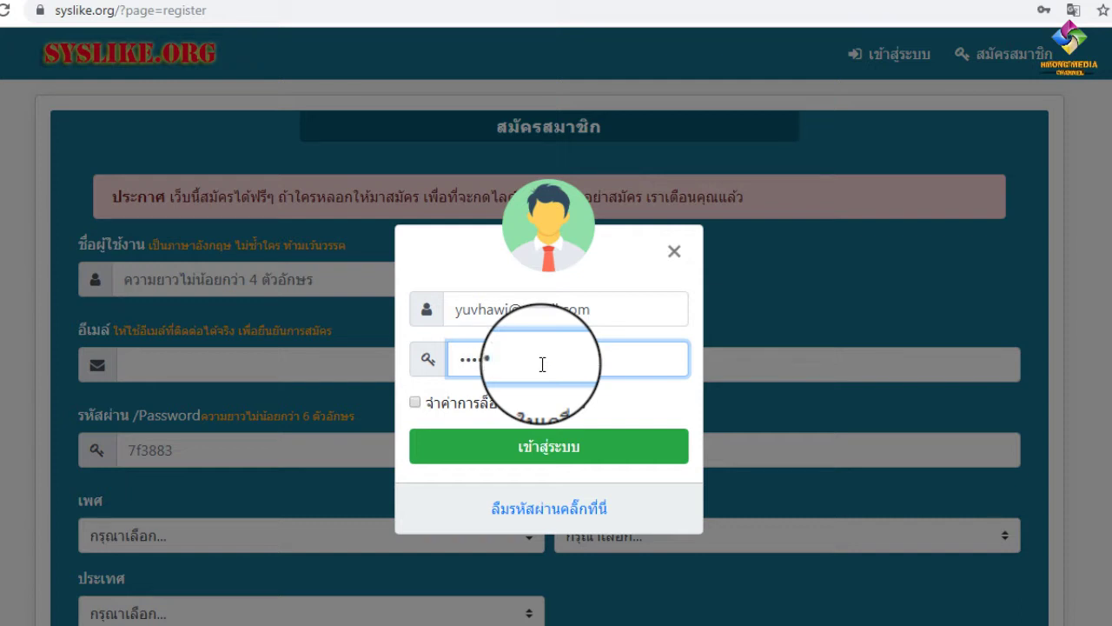
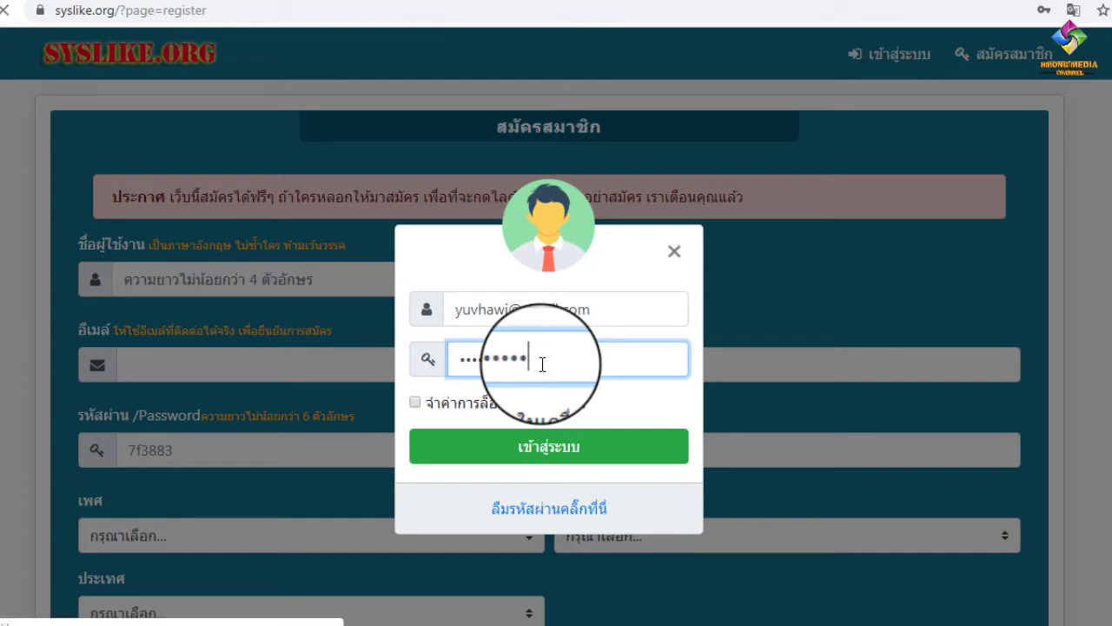
key("Return")
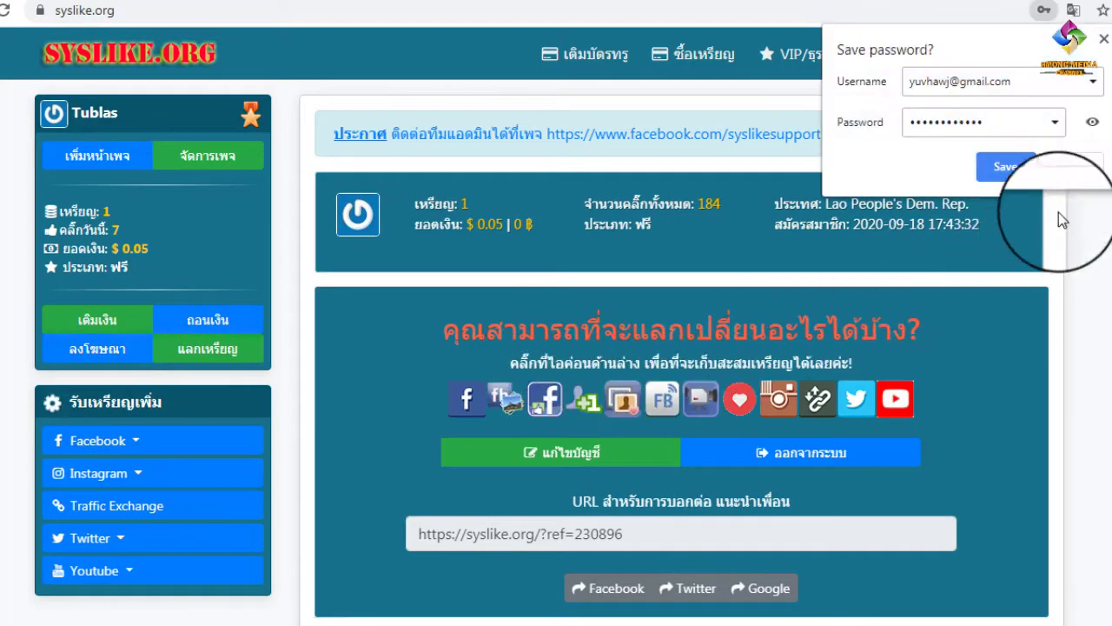
Decline saving the password and review the dashboard, highlighting the 7 clicks-today count.
left_click(1071, 172)
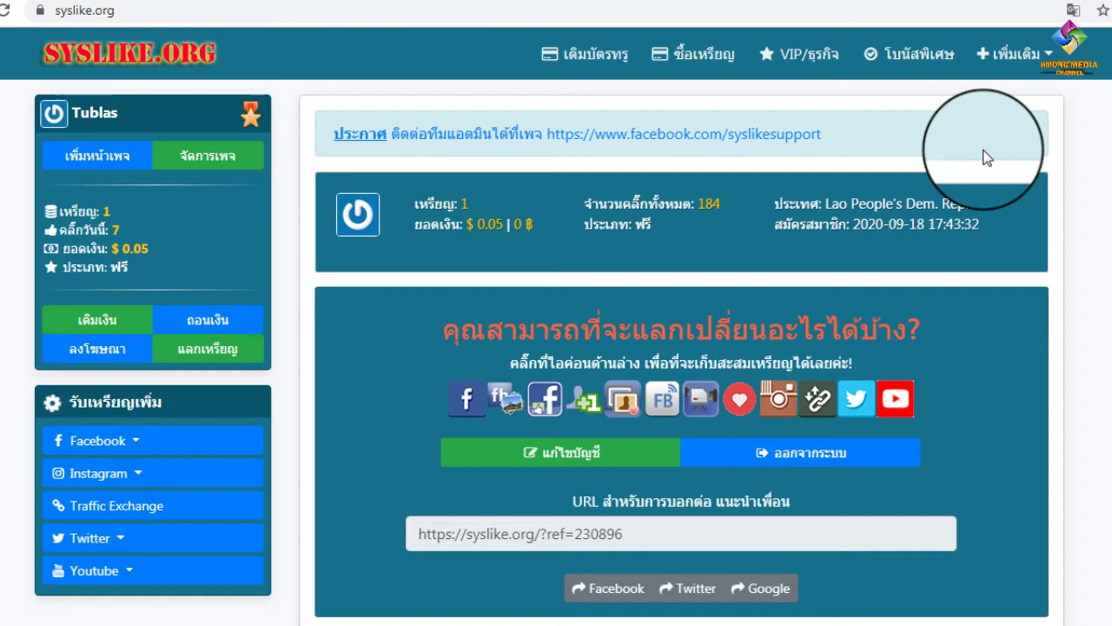
scroll(670, 260, "down", 1)
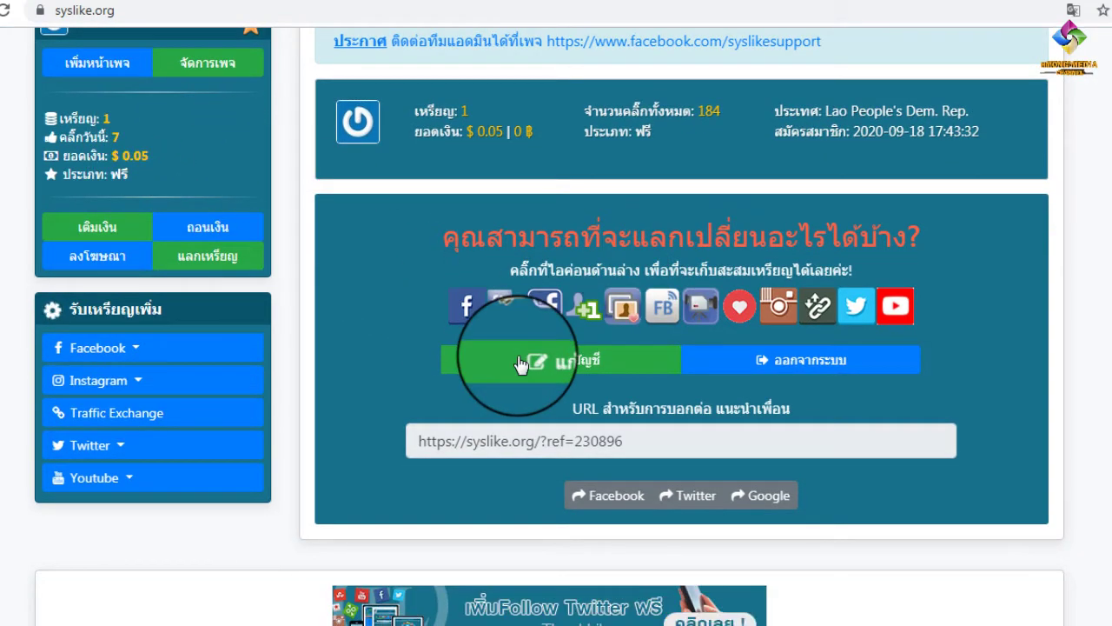
scroll(520, 363, "up", 1)
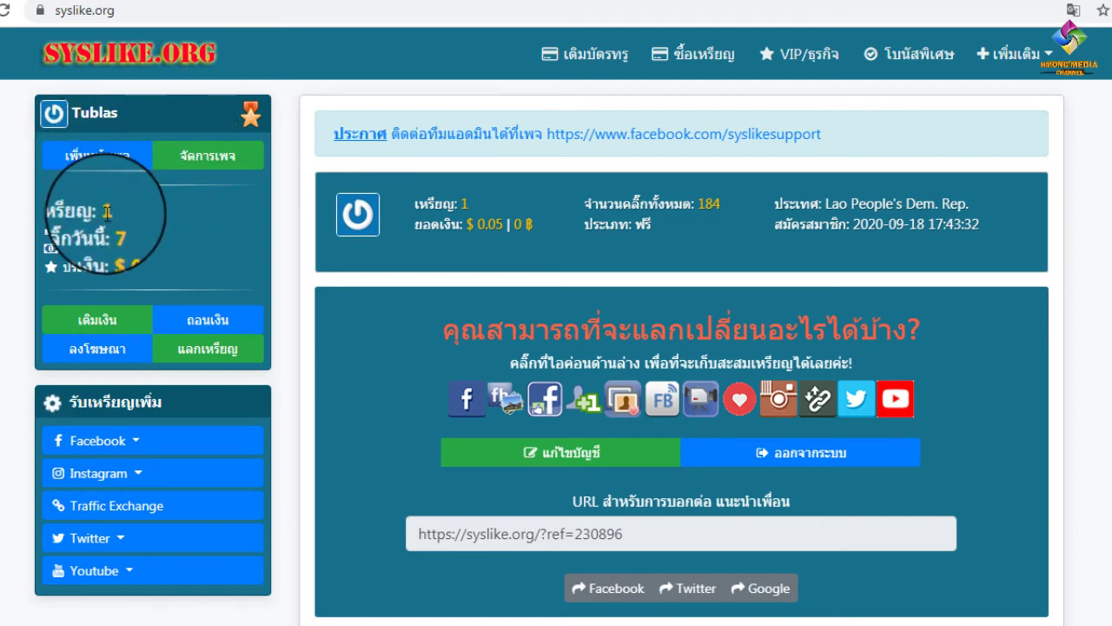
double_click(150, 233)
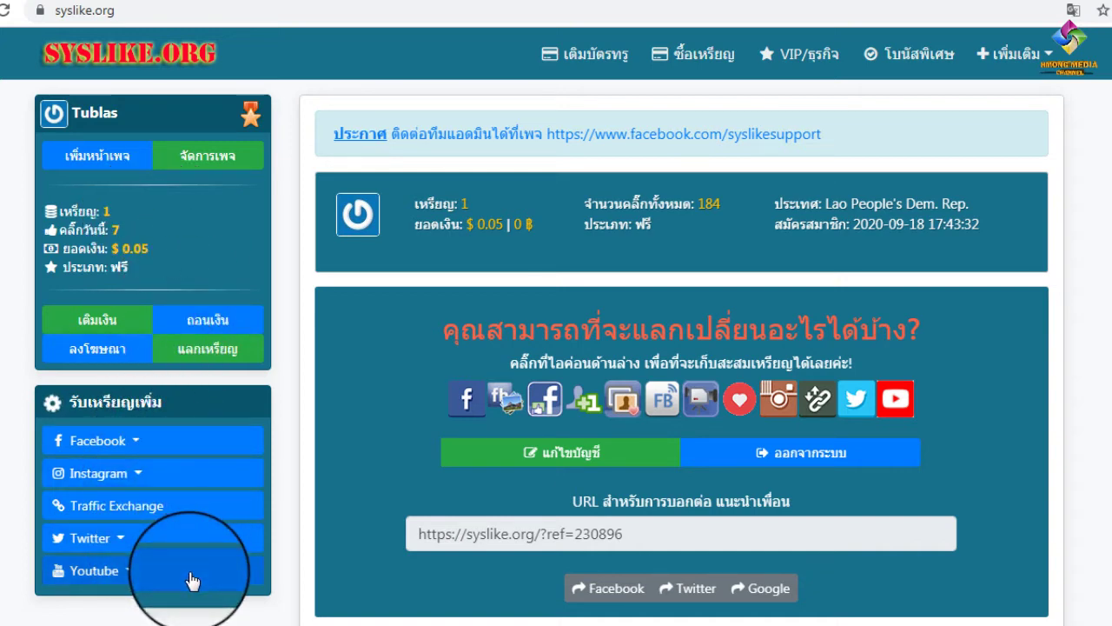
scroll(158, 426, "down", 1)
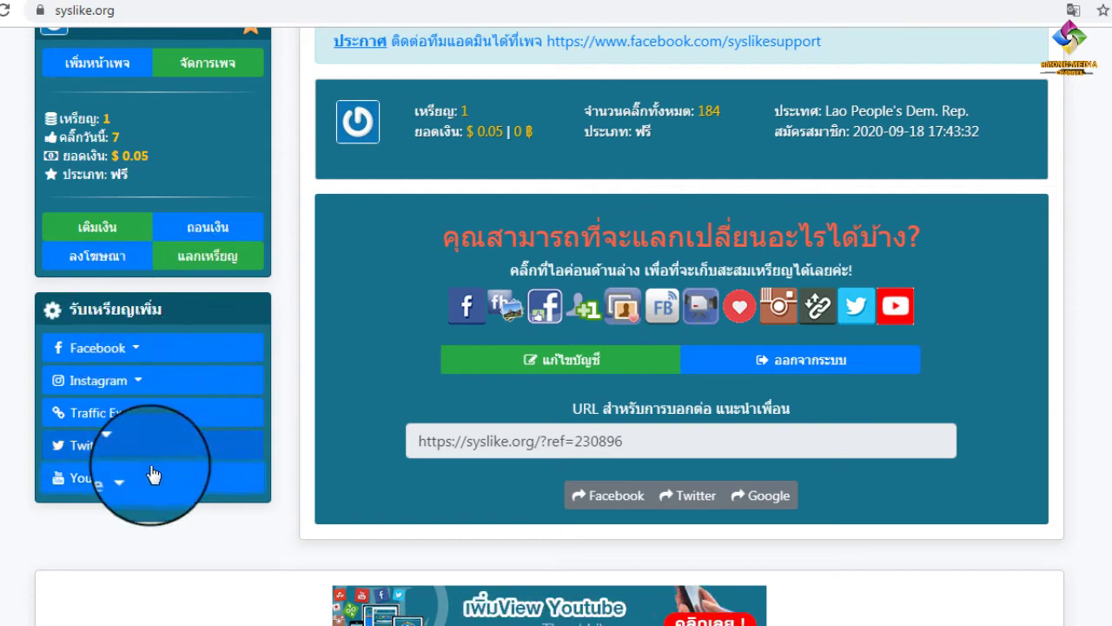
left_click(145, 480)
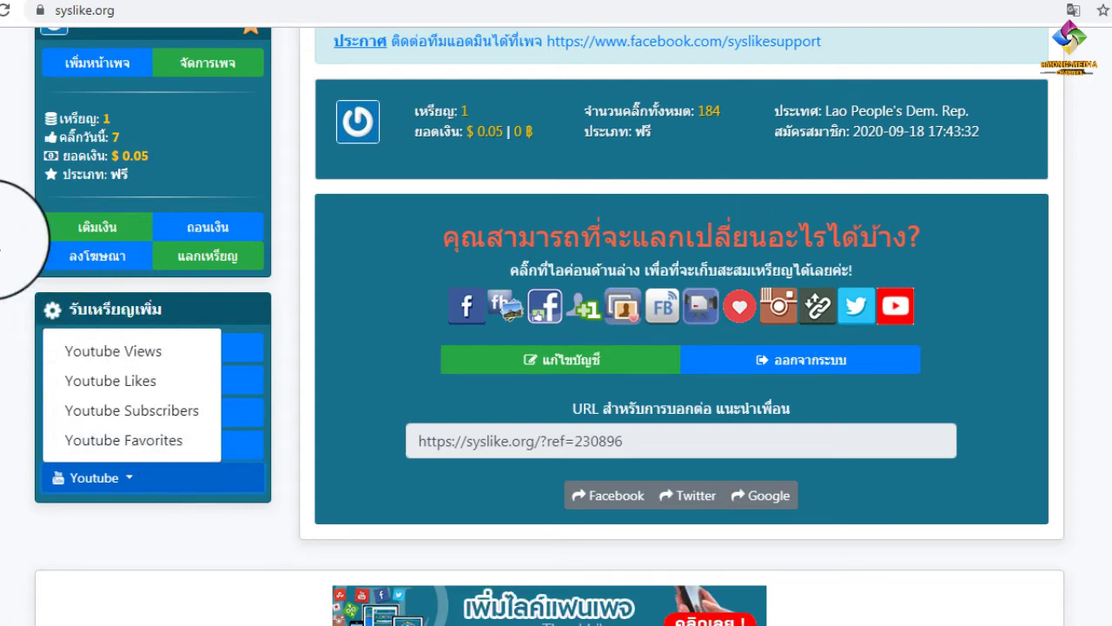
left_click(1, 251)
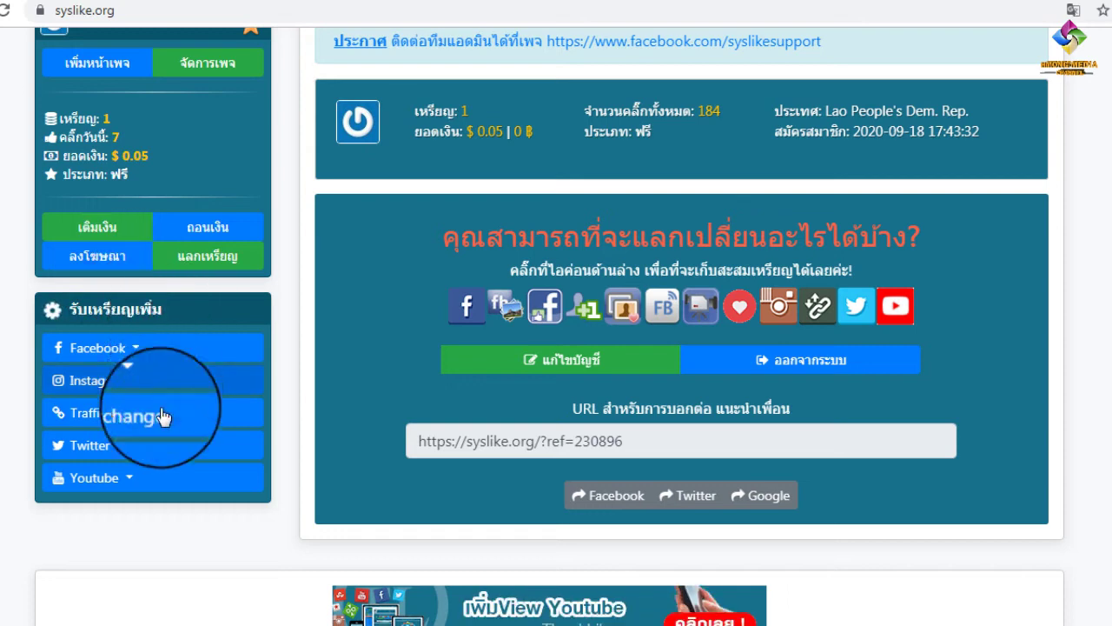
left_click(168, 484)
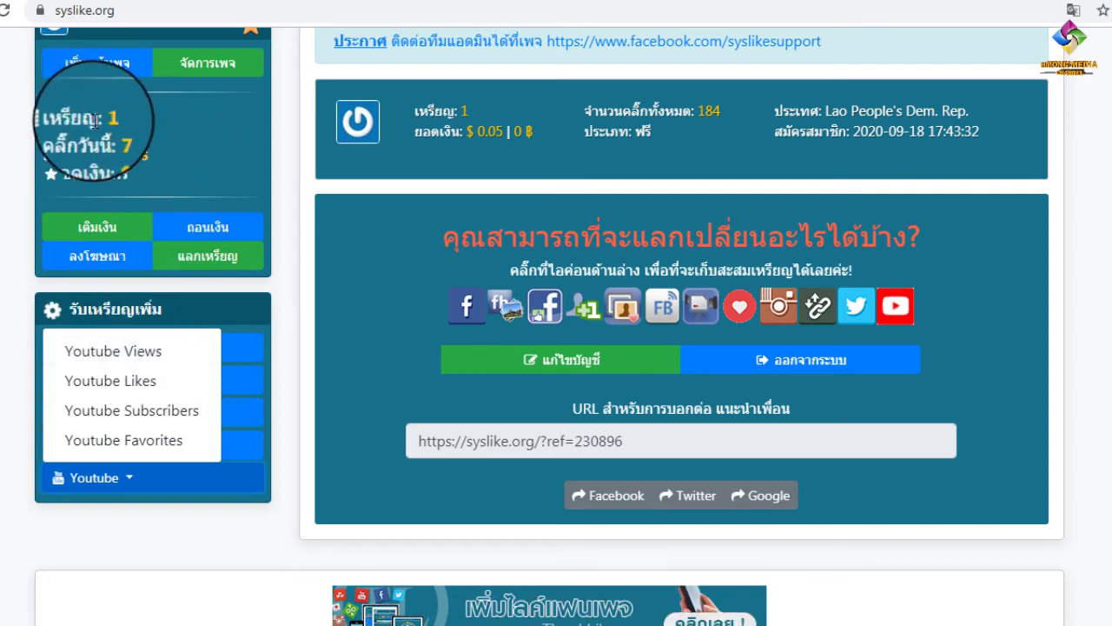
left_click_drag(99, 121, 138, 111)
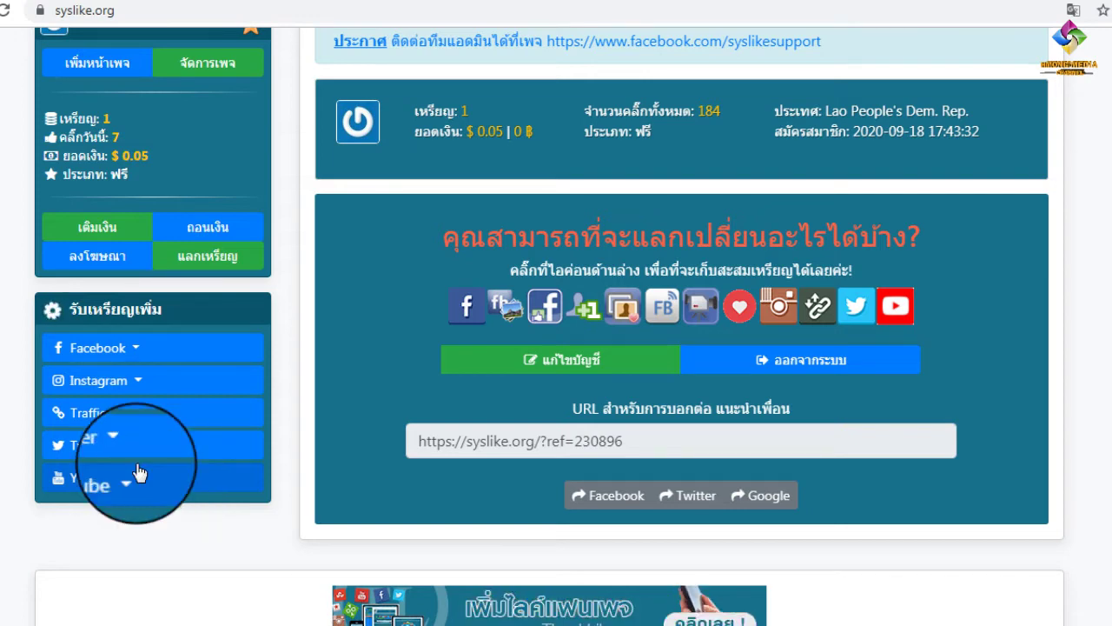
Go to the Youtube Views earning page and open the first video's watch page in a new tab.
left_click(173, 489)
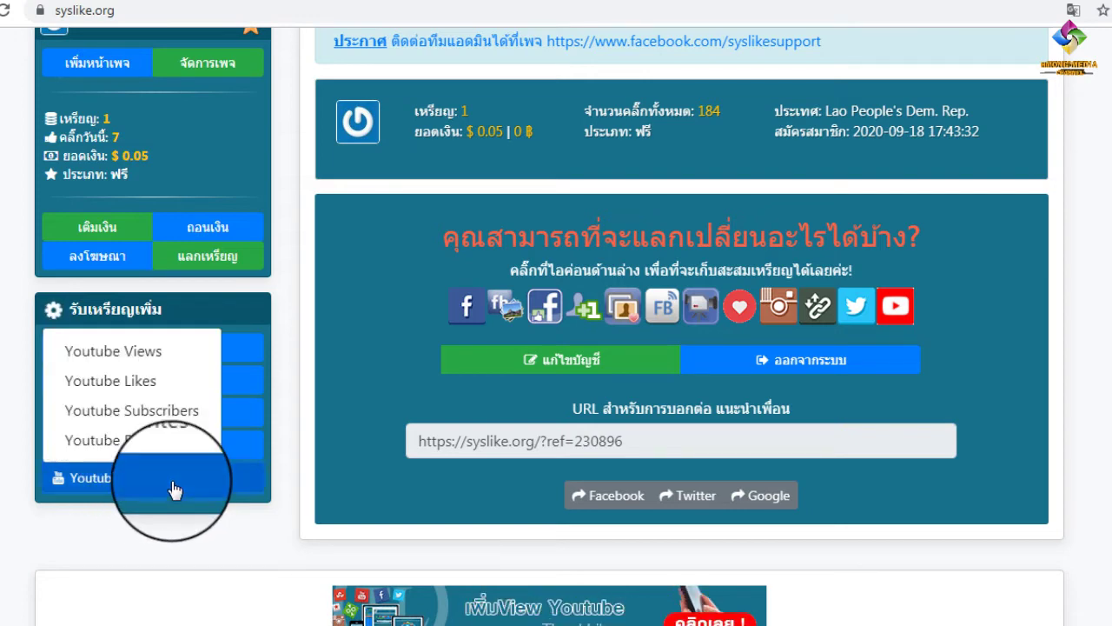
left_click(139, 360)
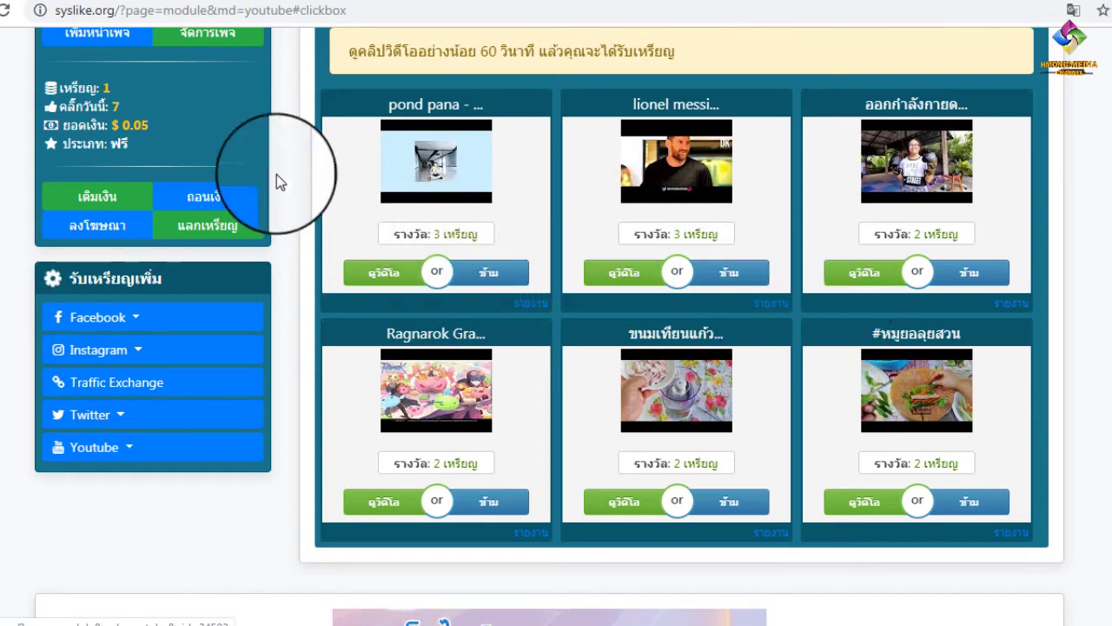
double_click(114, 83)
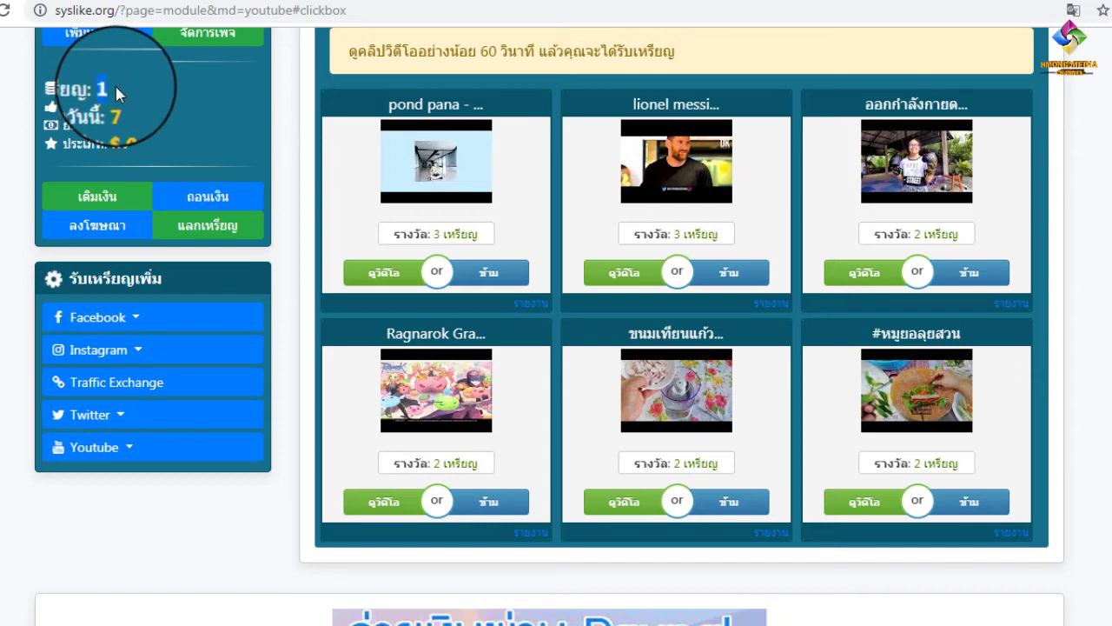
right_click(383, 277)
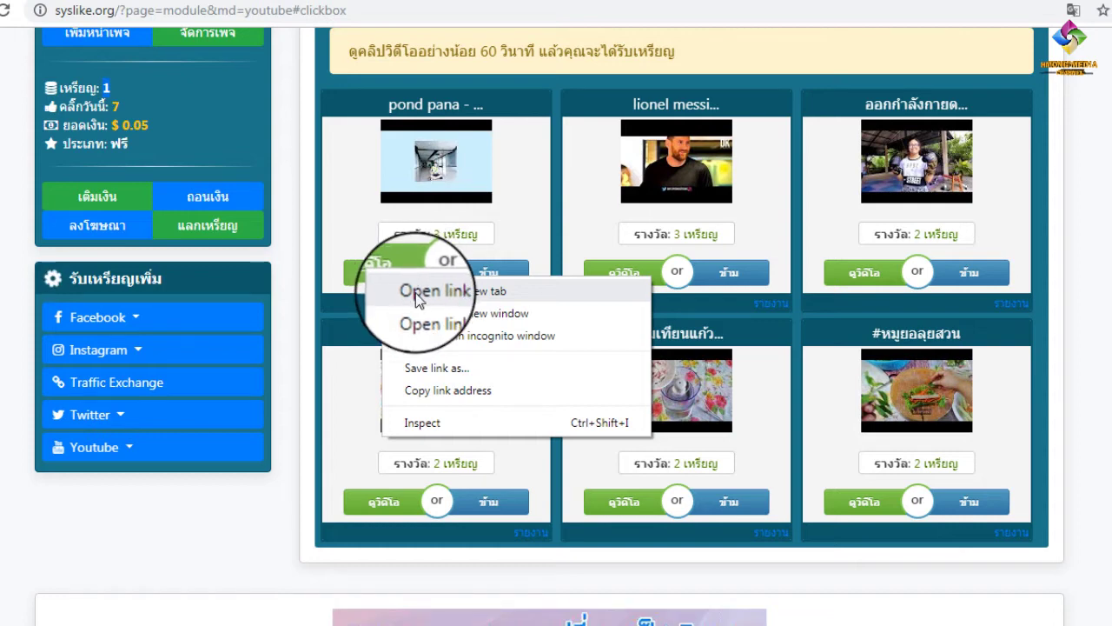
left_click(426, 291)
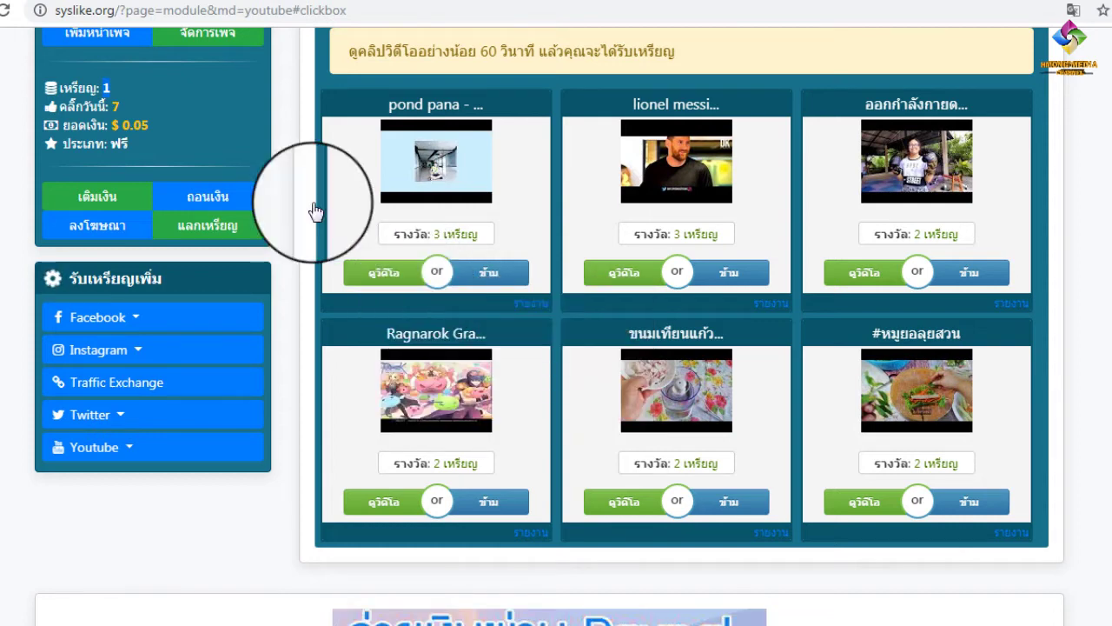
Play the pond pana video muted, skip ahead to 0:47, and claim the coins after 60 seconds.
left_click(251, 5)
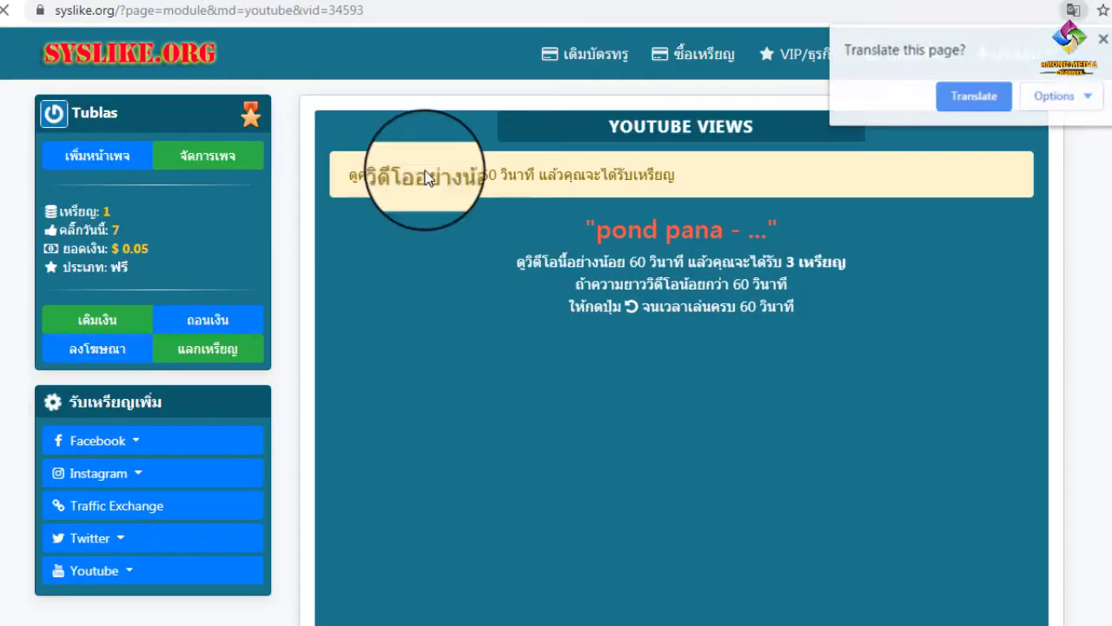
scroll(586, 385, "down", 2)
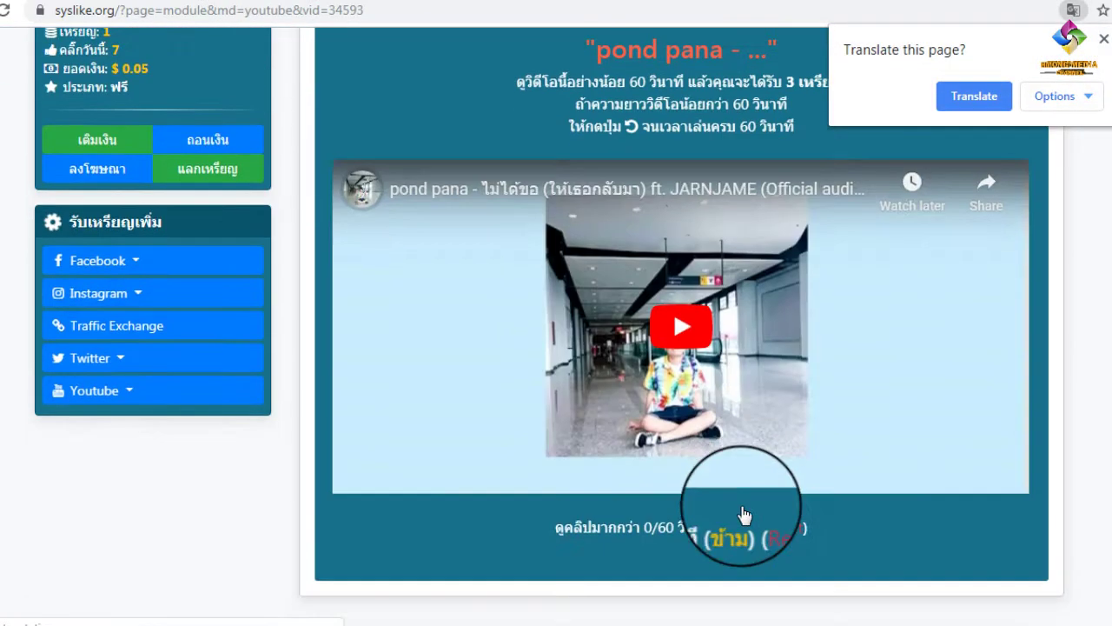
left_click(682, 336)
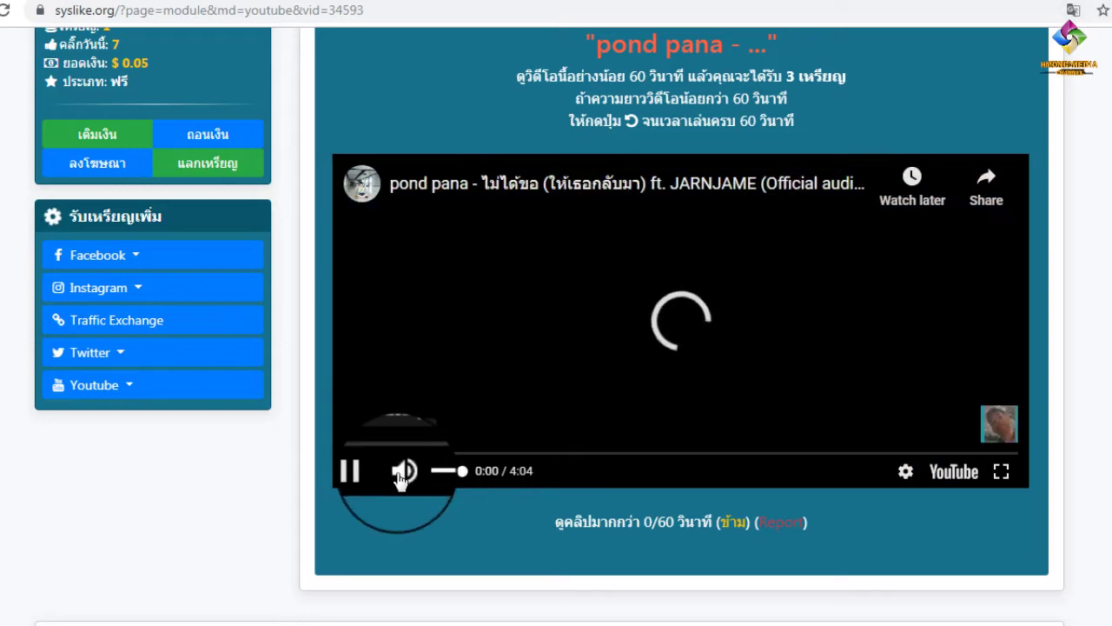
left_click(401, 470)
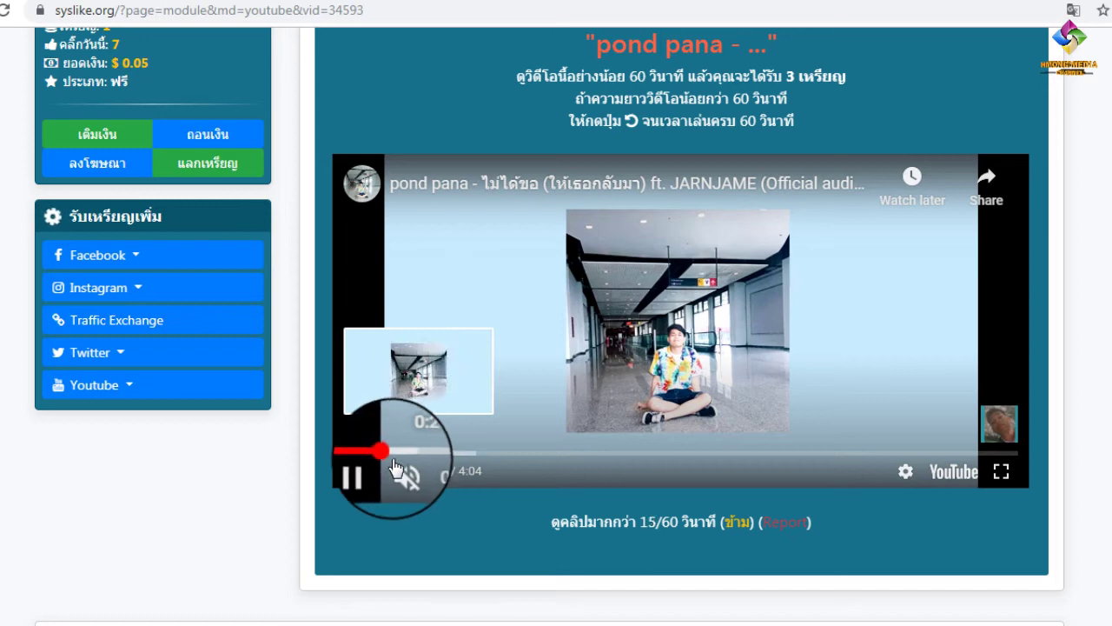
left_click(476, 455)
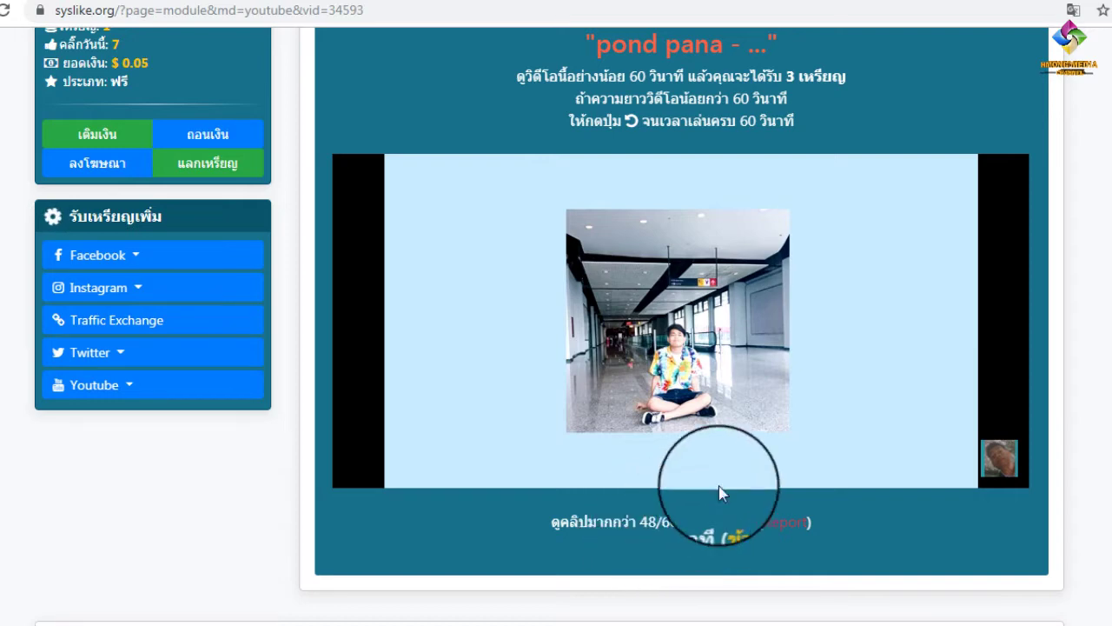
mouse_move(728, 370)
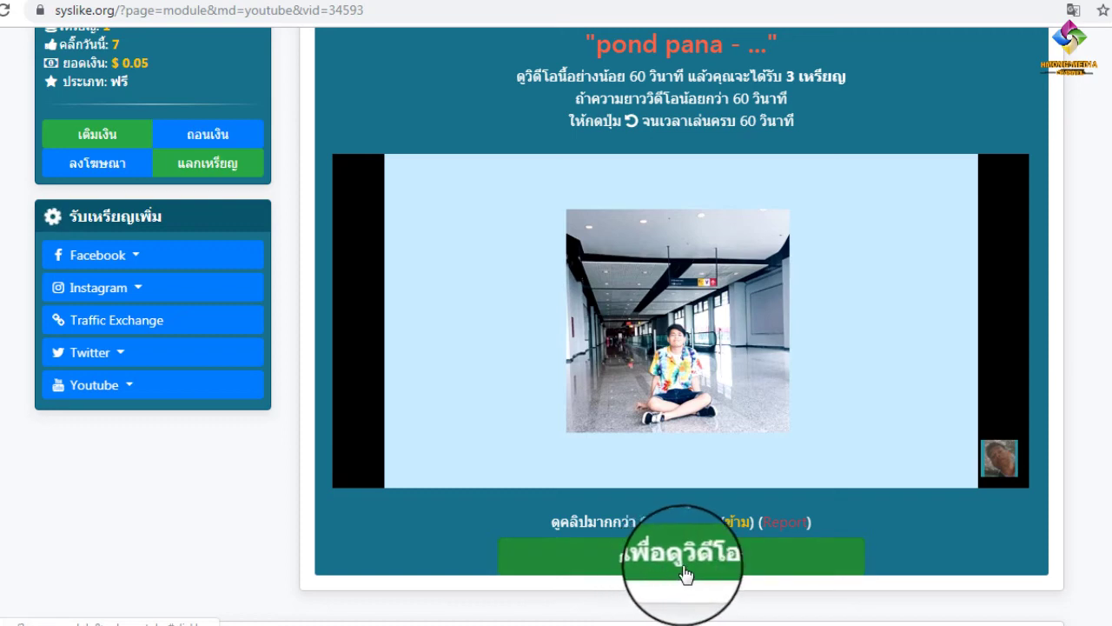
left_click(685, 563)
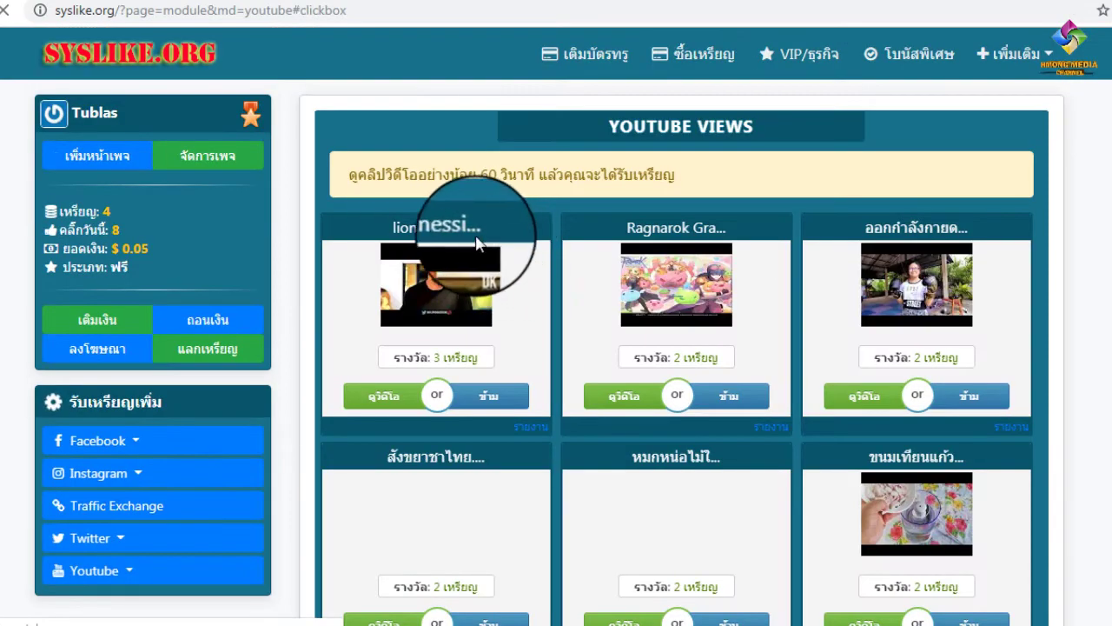
scroll(173, 226, "down", 2)
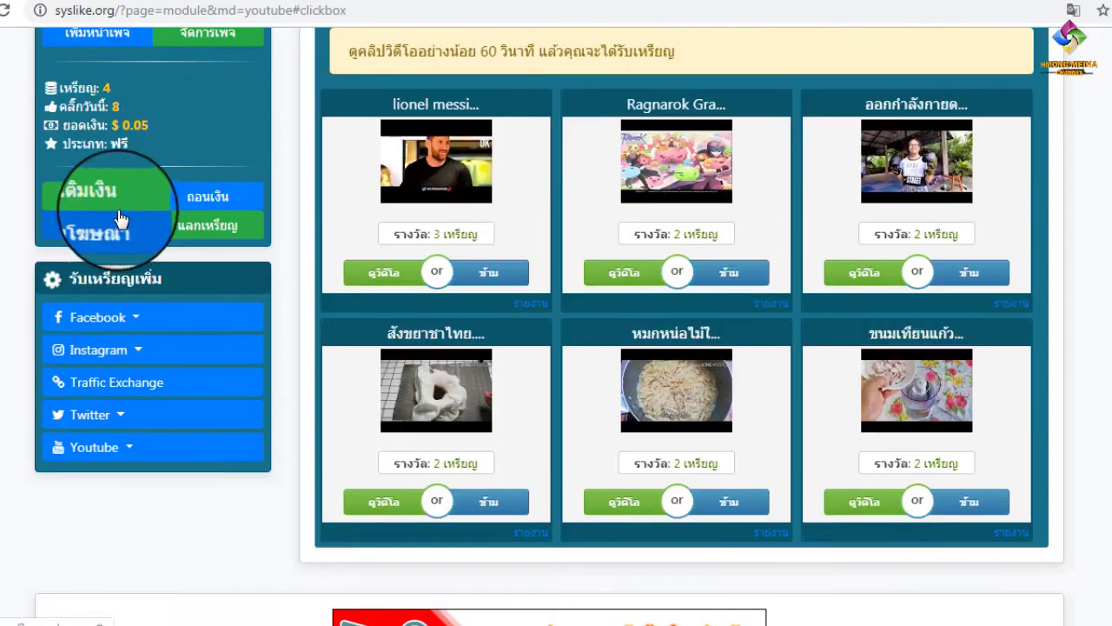
double_click(108, 85)
scroll(434, 373, "up", 1)
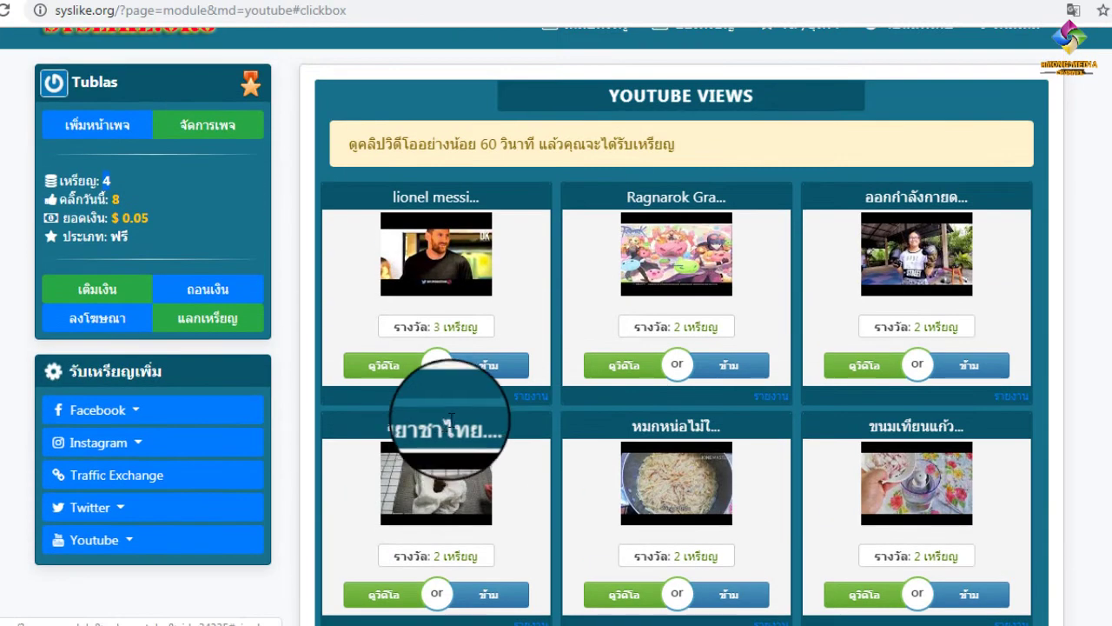
left_click(114, 178)
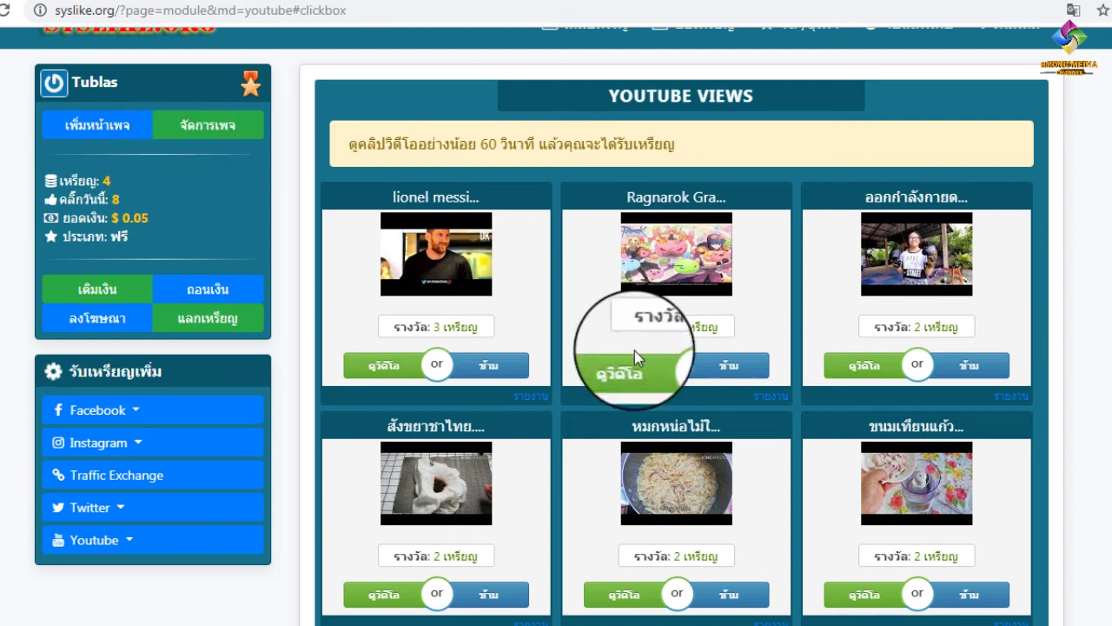
double_click(123, 182)
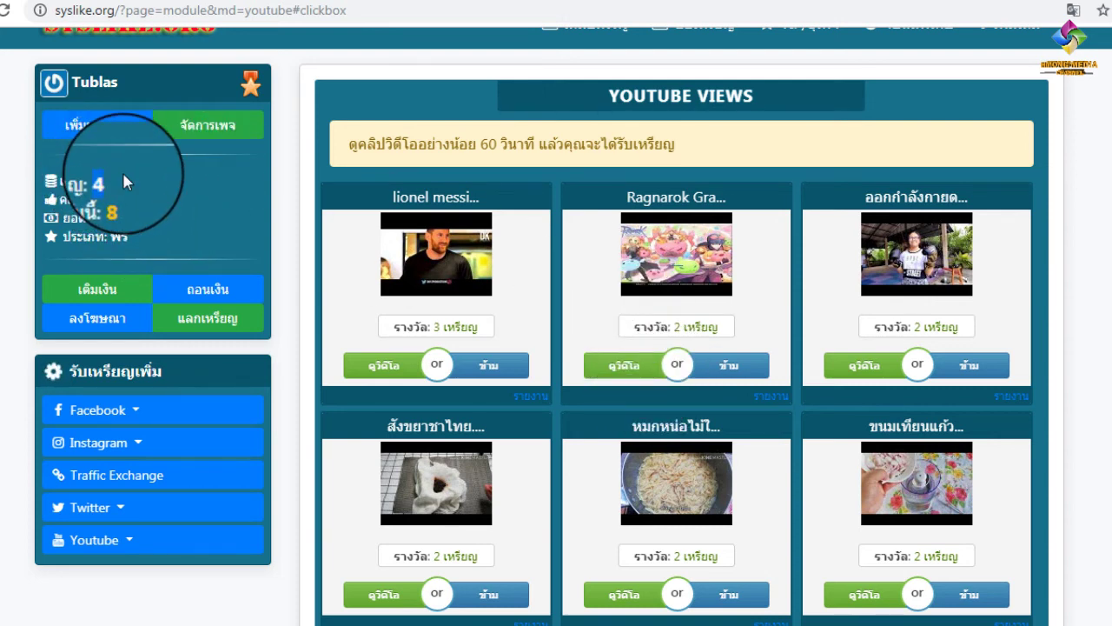
left_click(171, 156)
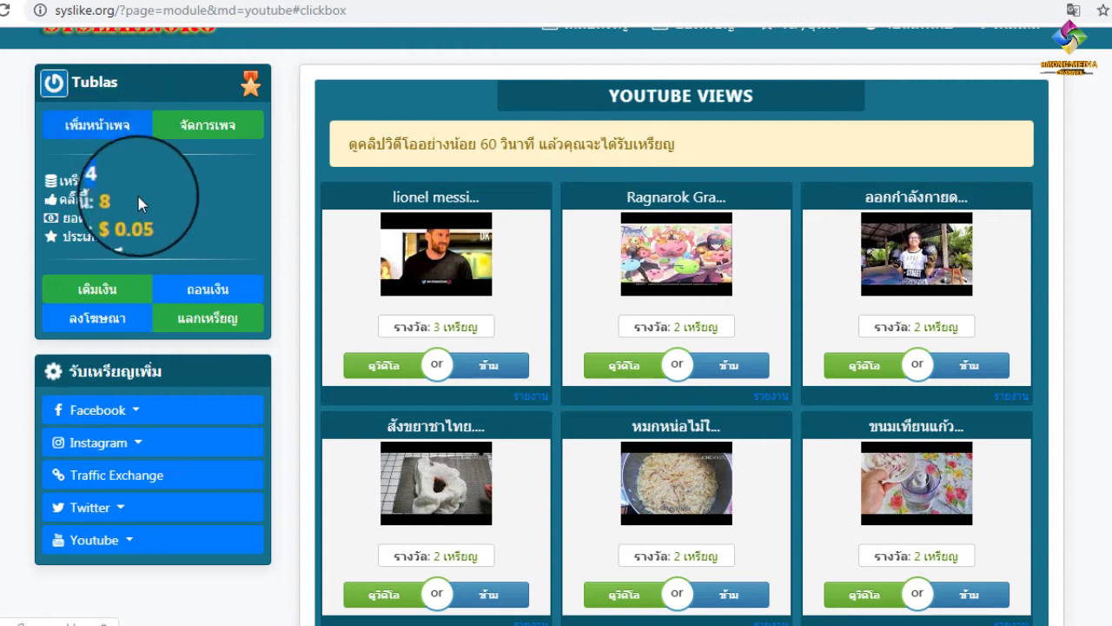
double_click(114, 200)
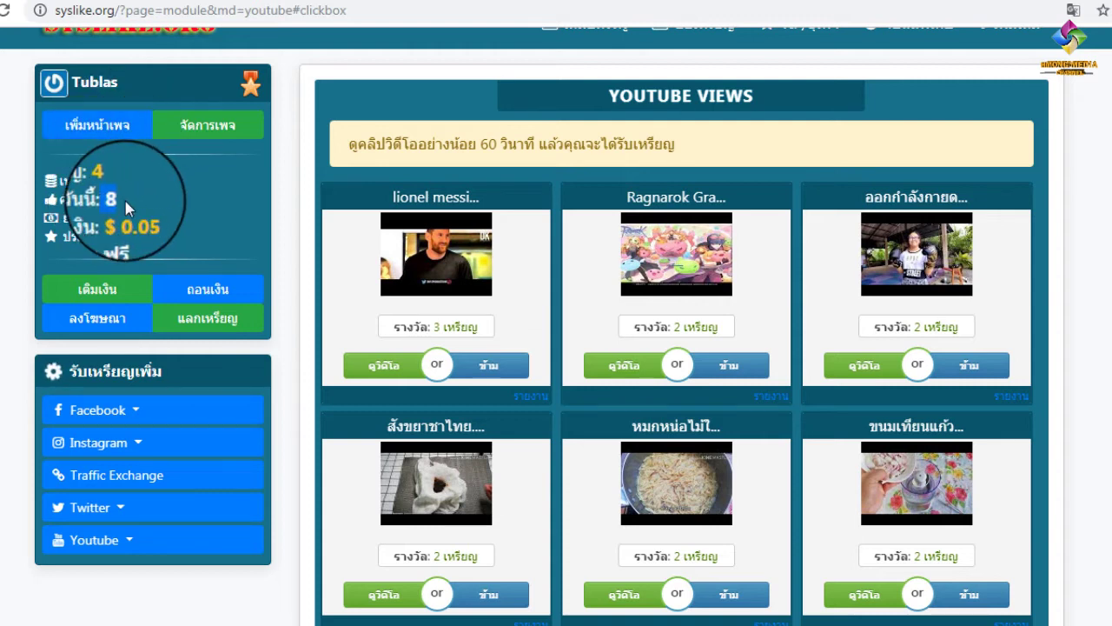
left_click(124, 196)
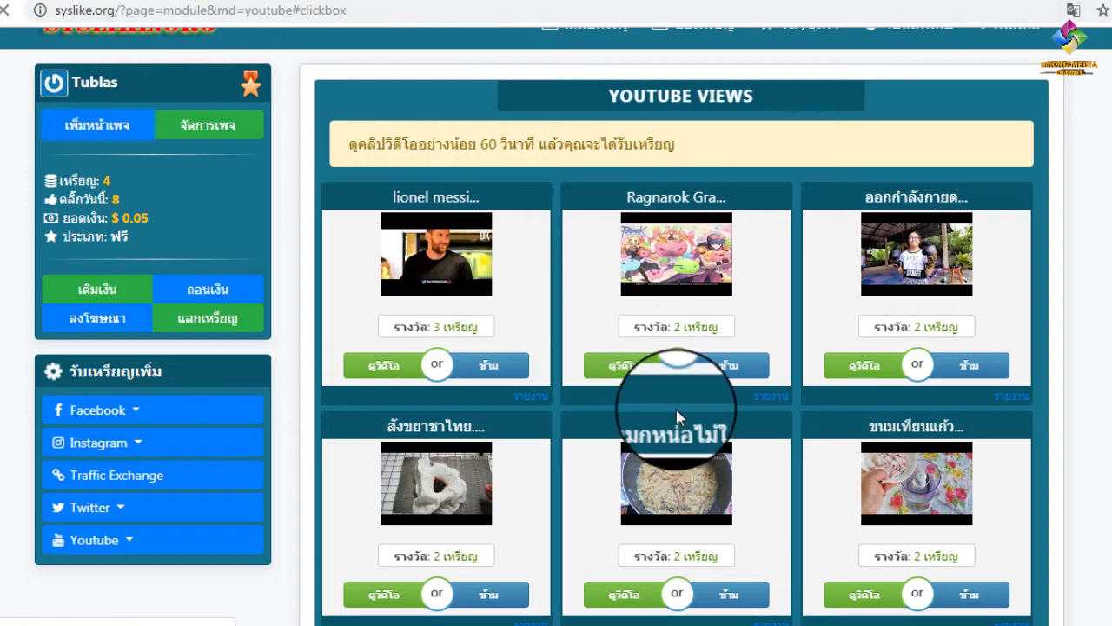
scroll(777, 347, "down", 3)
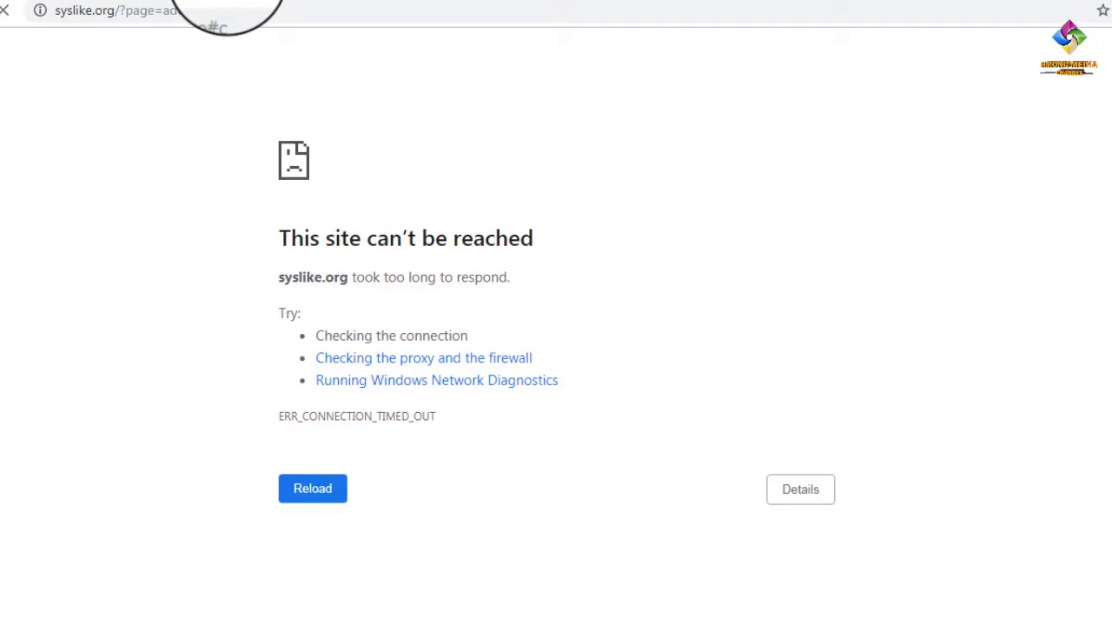
Load the syslike.org addpage URL and pick Youtube Views from the ประเภท type list.
left_click(252, 11)
key("Return")
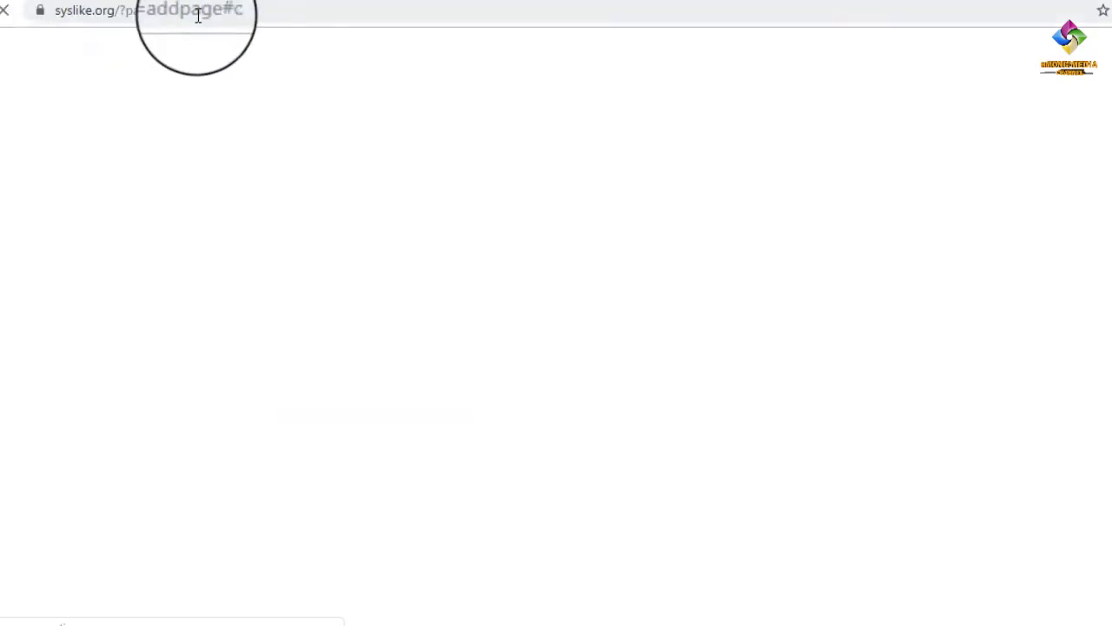
scroll(478, 286, "up", 1)
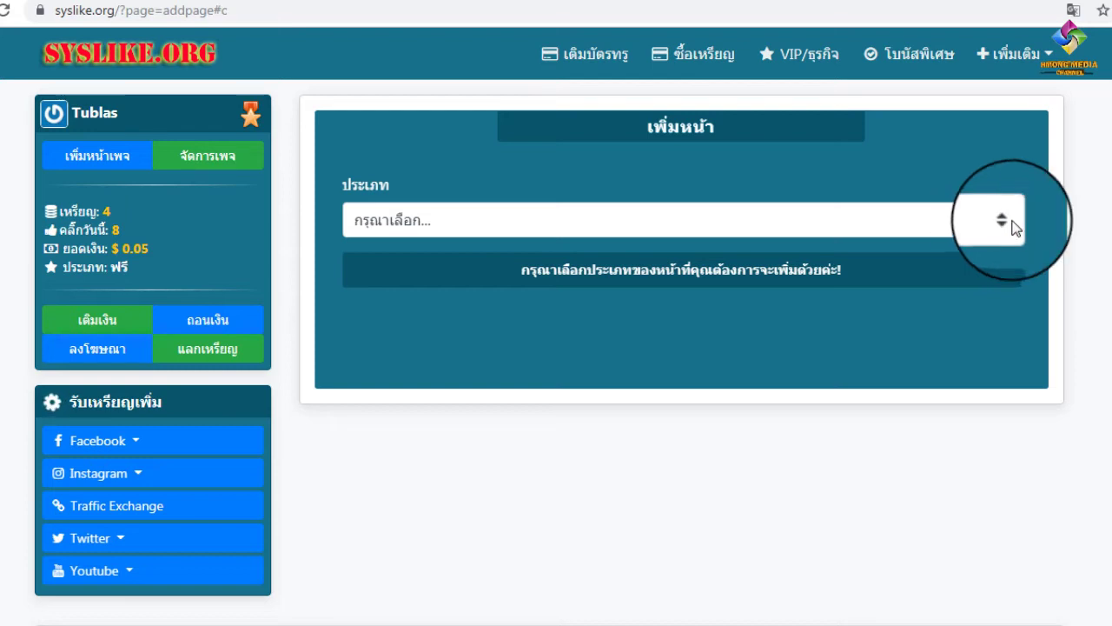
left_click(1006, 224)
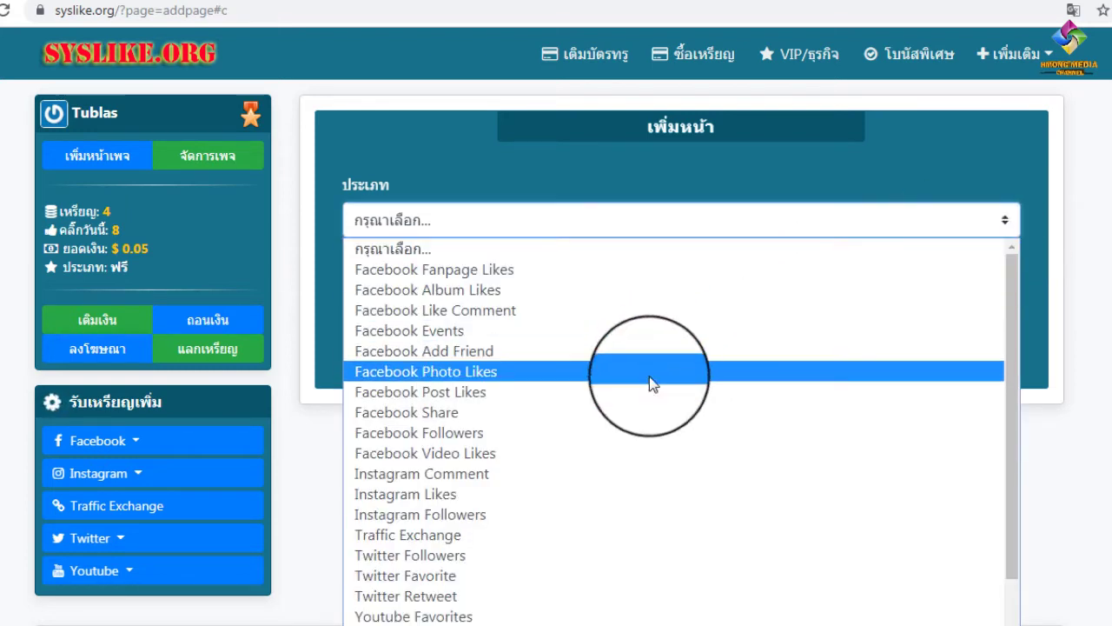
scroll(609, 452, "down", 1)
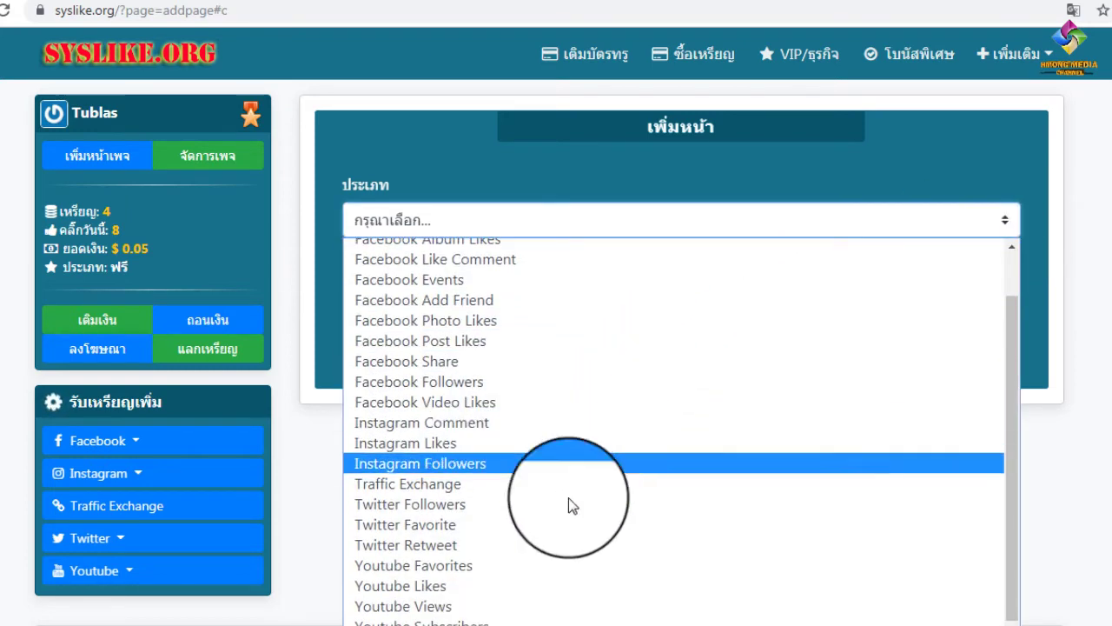
left_click(476, 607)
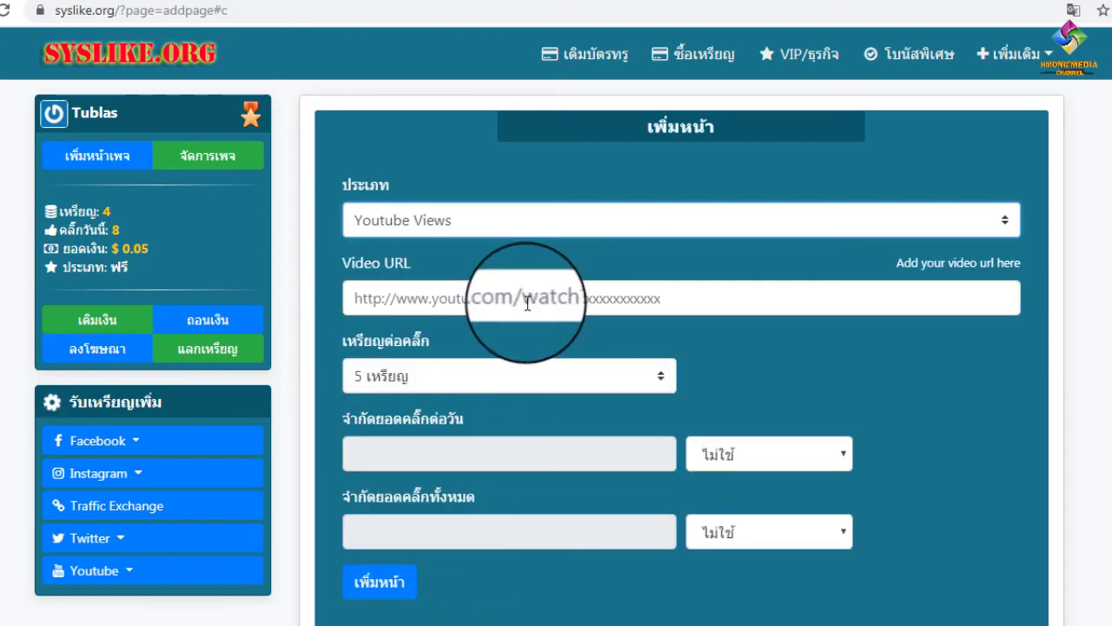
Set the reward to 2 coins per click.
left_click(686, 303)
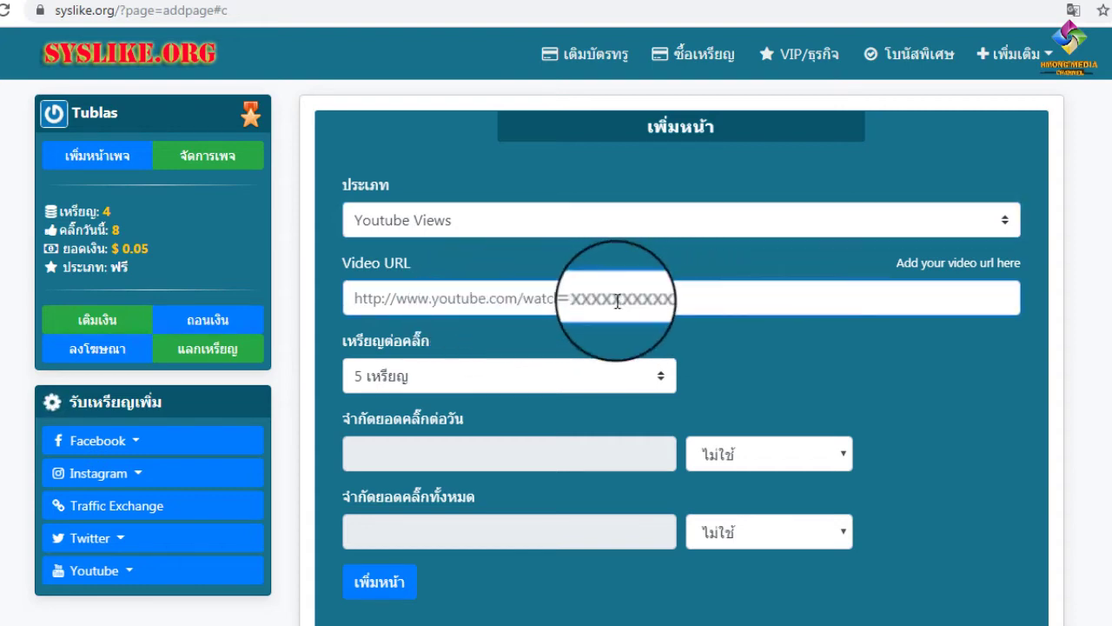
left_click(646, 376)
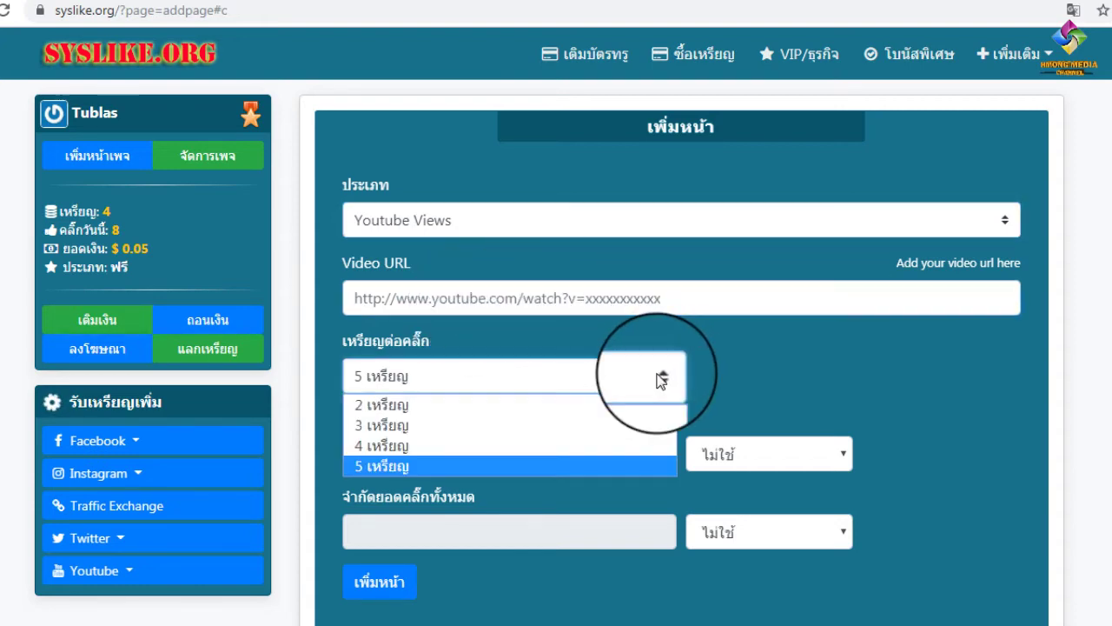
left_click(471, 405)
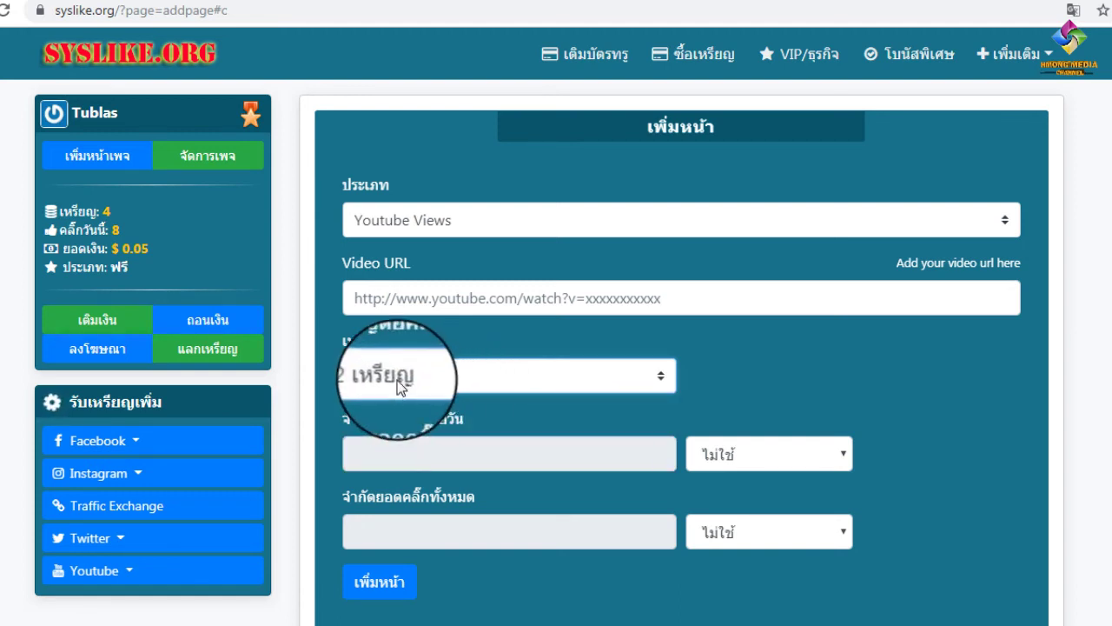
double_click(106, 211)
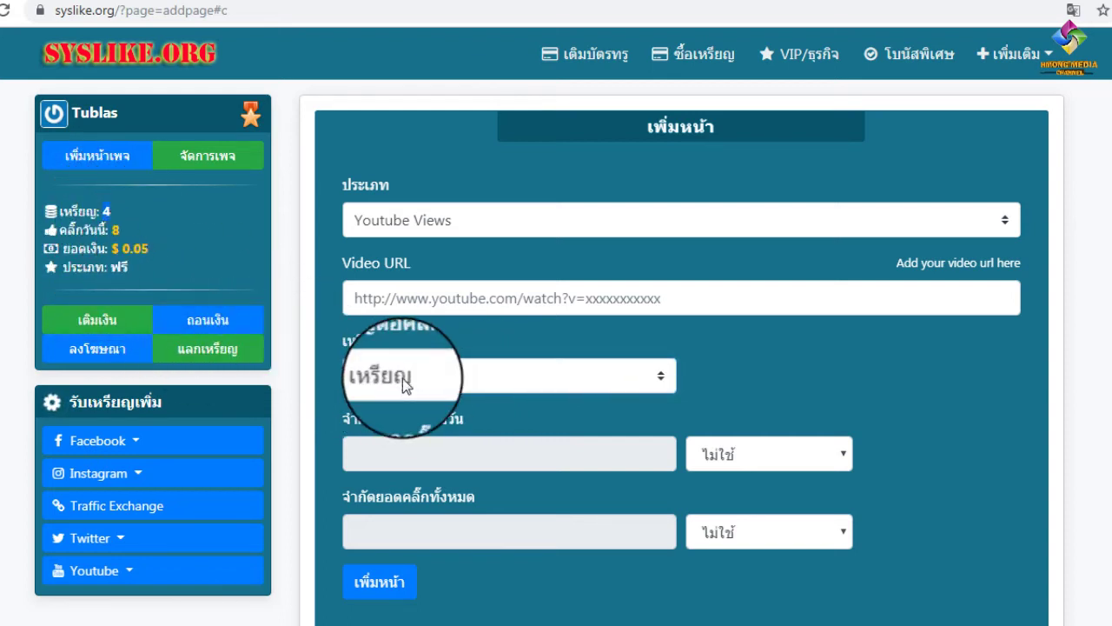
left_click(113, 211)
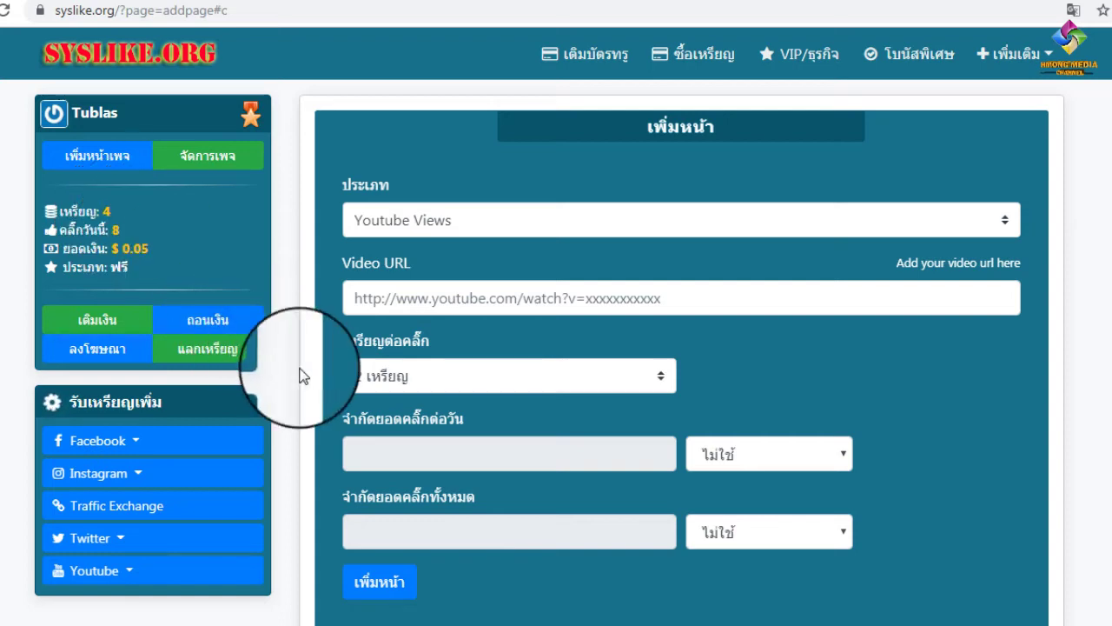
Turn on the daily click limit of 100 and the total click limit of 1000.
left_click(830, 453)
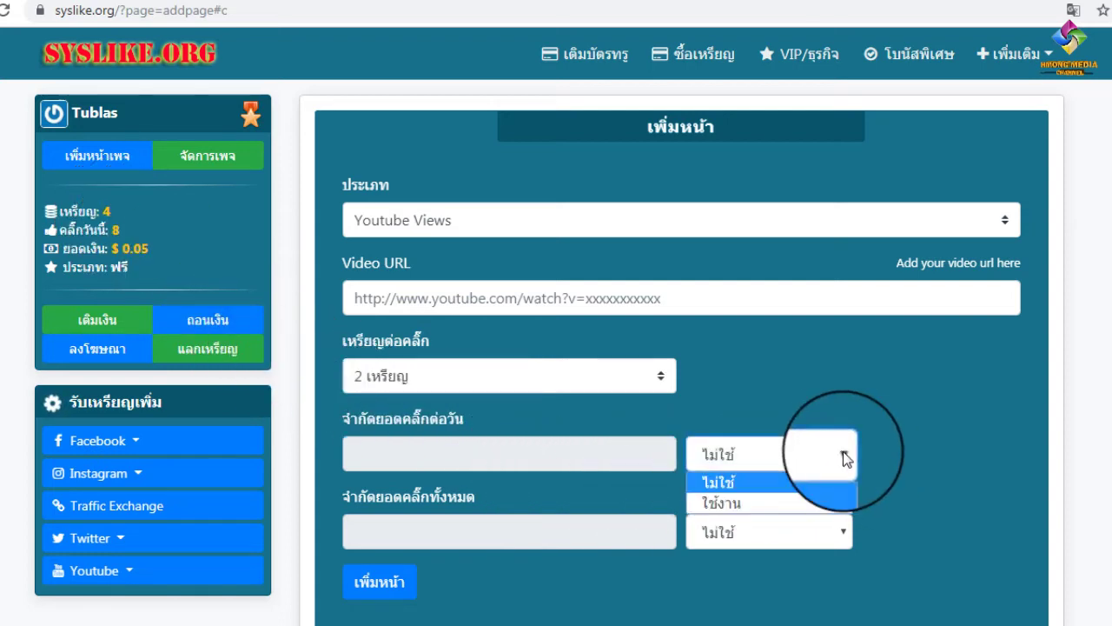
left_click(785, 502)
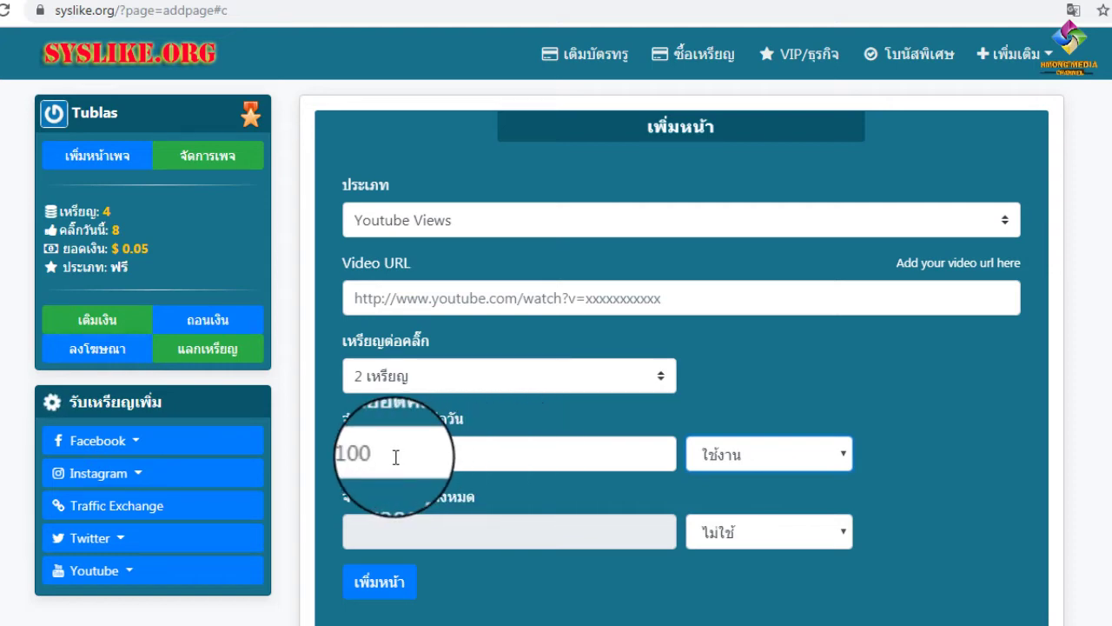
left_click(353, 459)
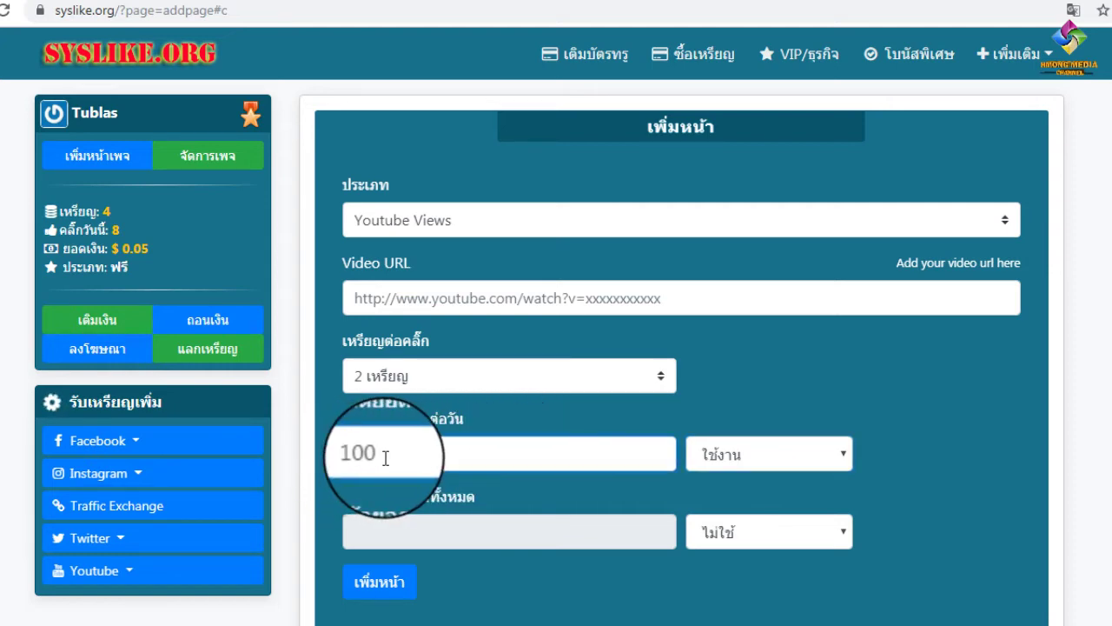
left_click(787, 537)
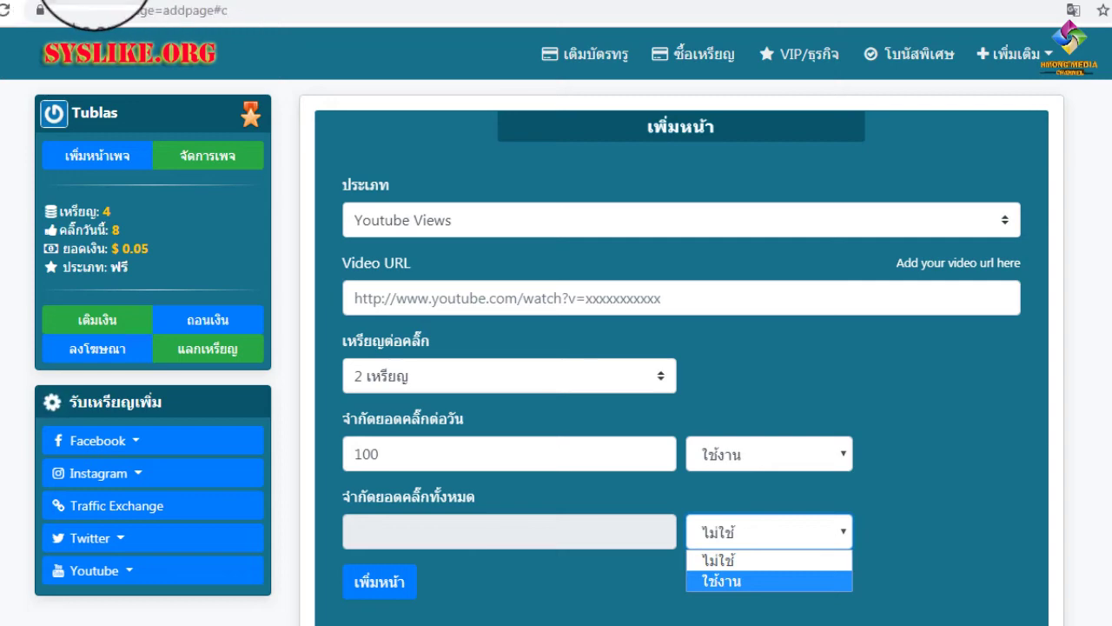
left_click(738, 581)
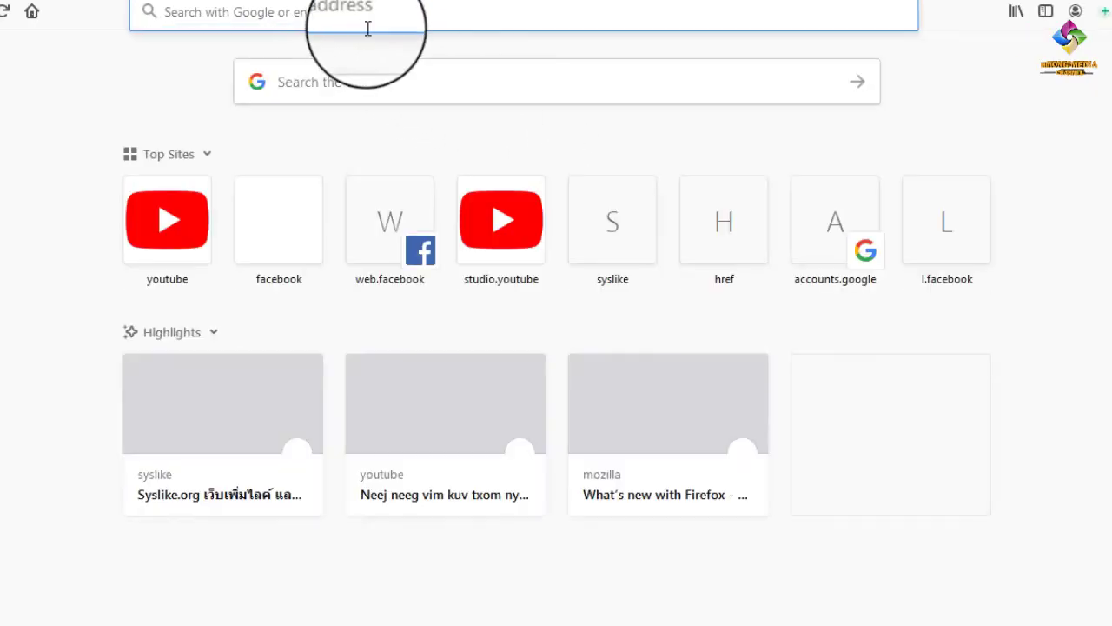
Copy the URL of YouTube video 'Yos hav zoo noj ntses thiab tua nas 2019', then pause it.
left_click(161, 226)
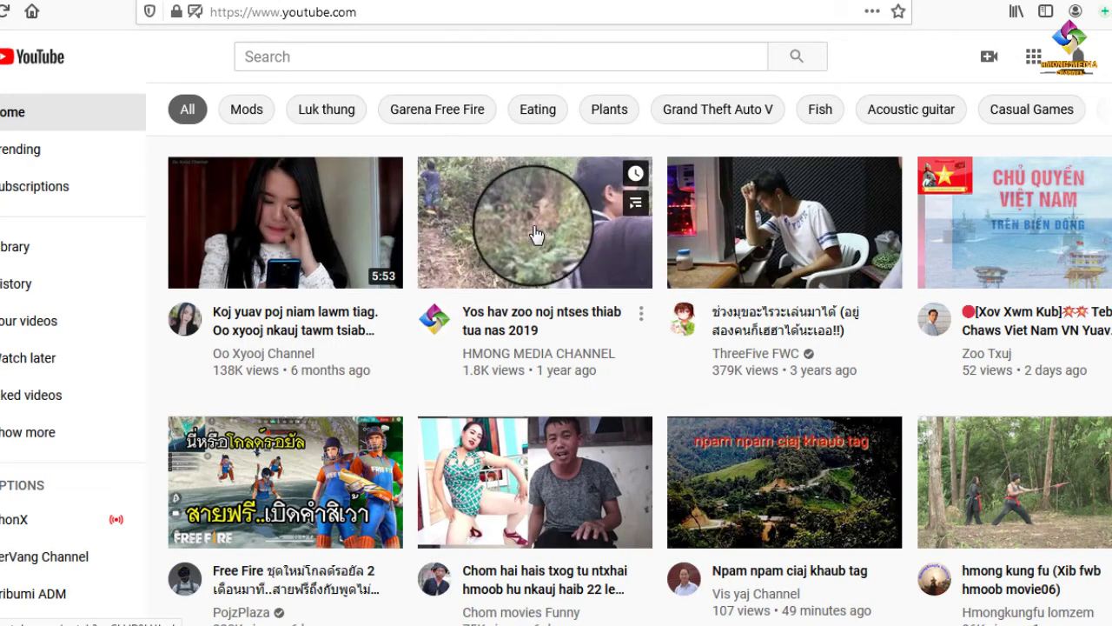
left_click(527, 239)
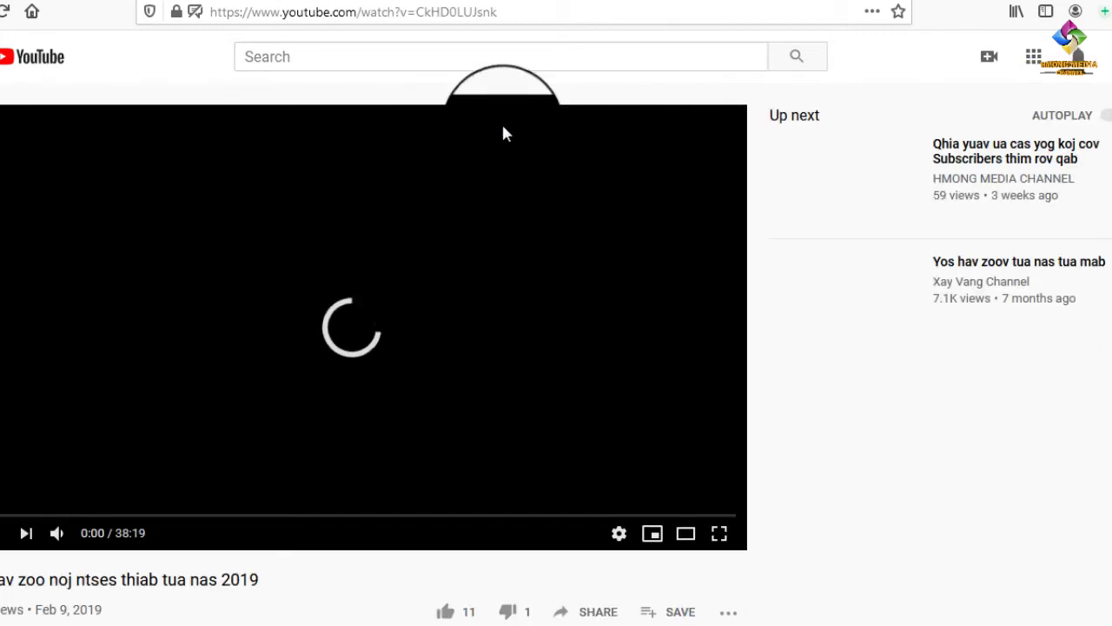
left_click(516, 10)
left_click_drag(516, 11, 167, 11)
right_click(263, 10)
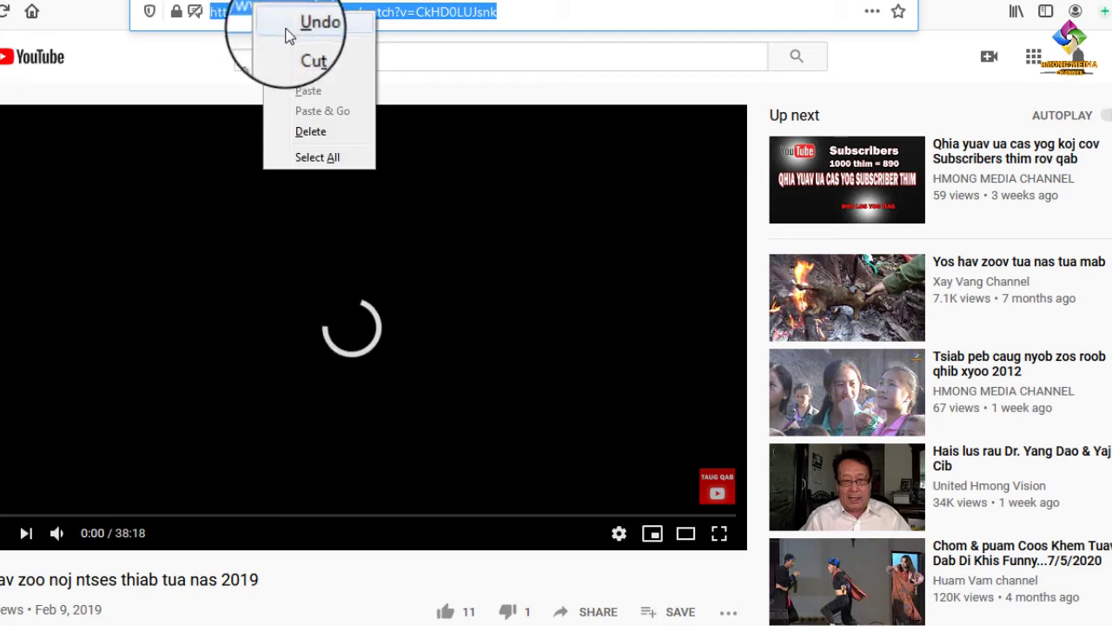
left_click(304, 76)
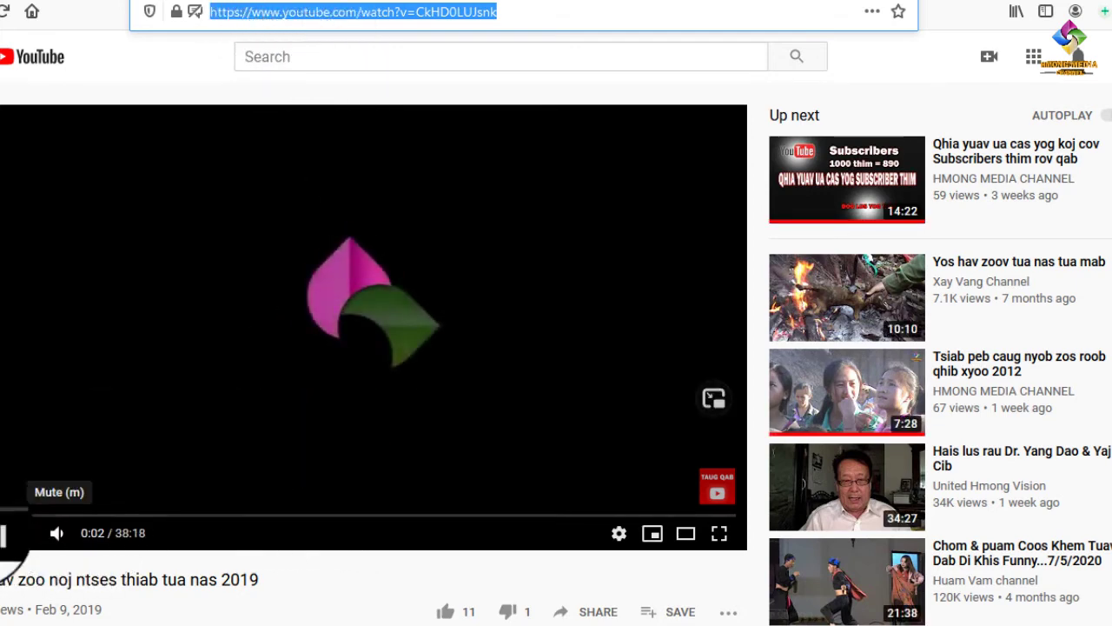
left_click(7, 532)
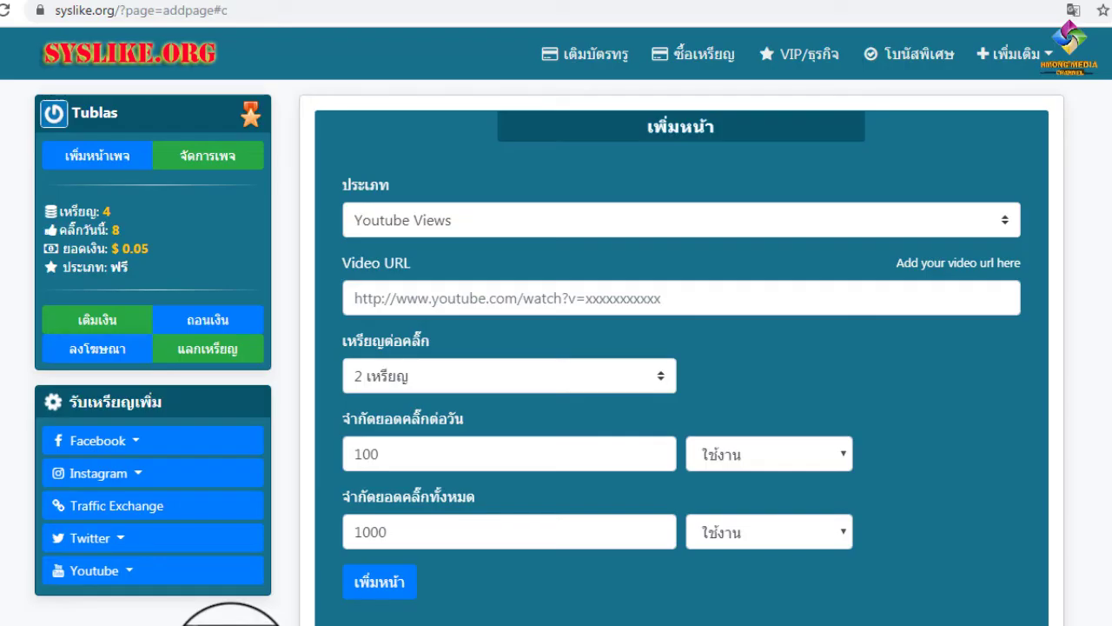
left_click(224, 624)
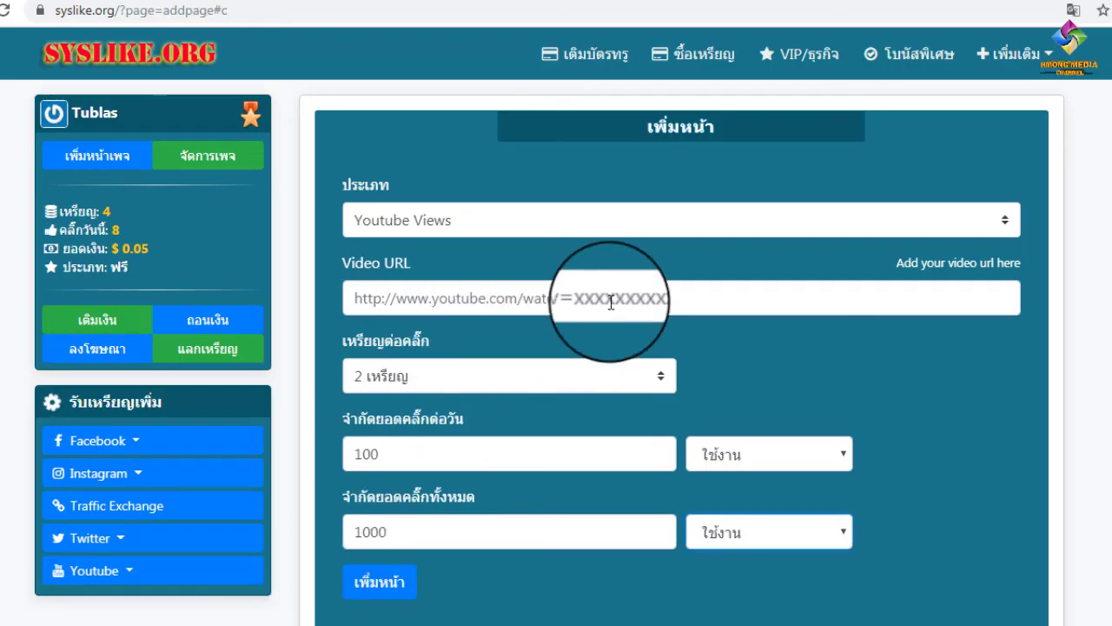
Paste the YouTube watch link into Video URL, then bring the YouTube window forward.
right_click(583, 296)
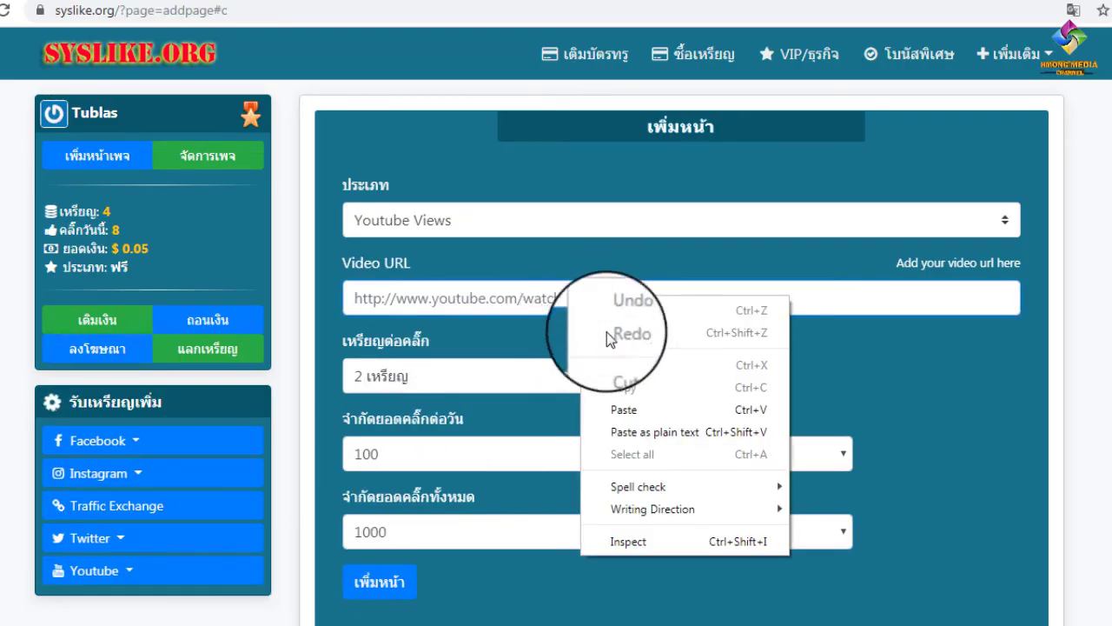
left_click(626, 411)
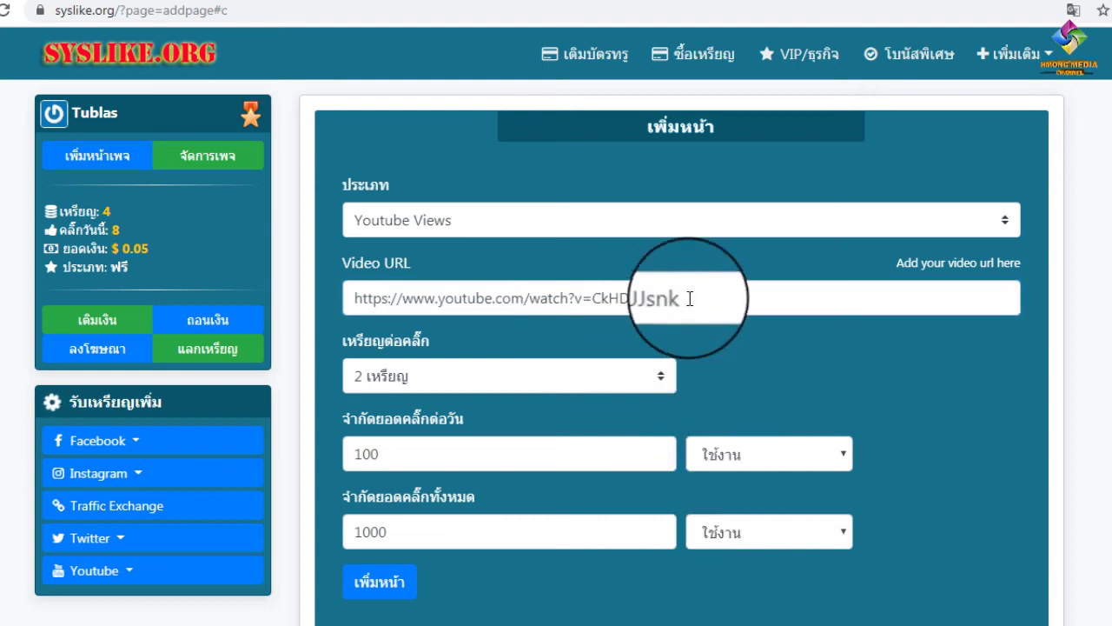
left_click(348, 298)
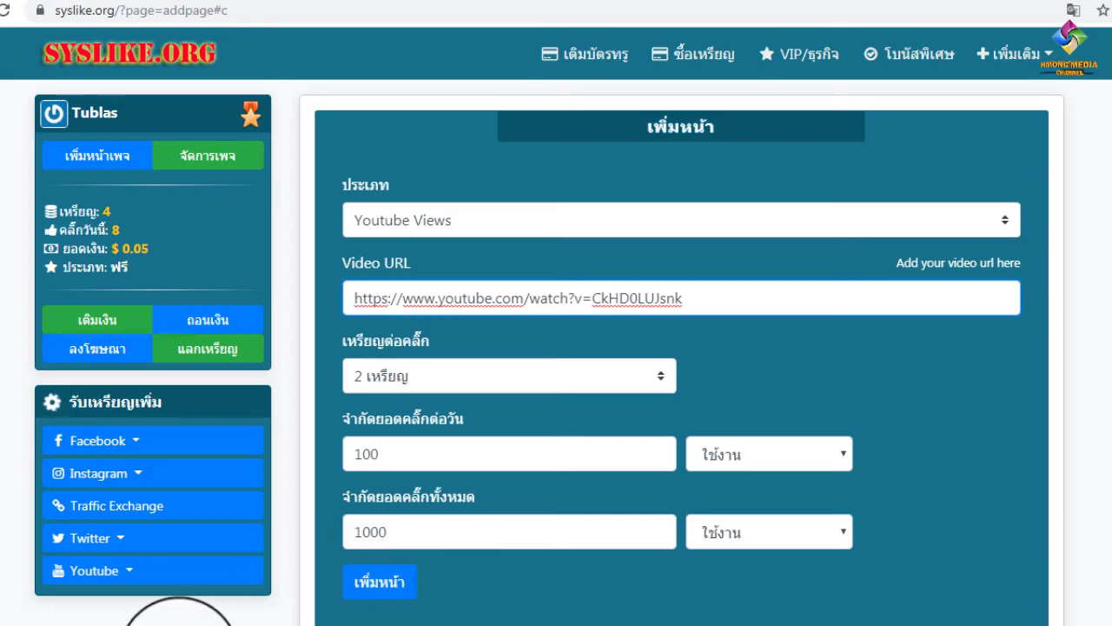
left_click(176, 620)
scroll(253, 336, "down", 3)
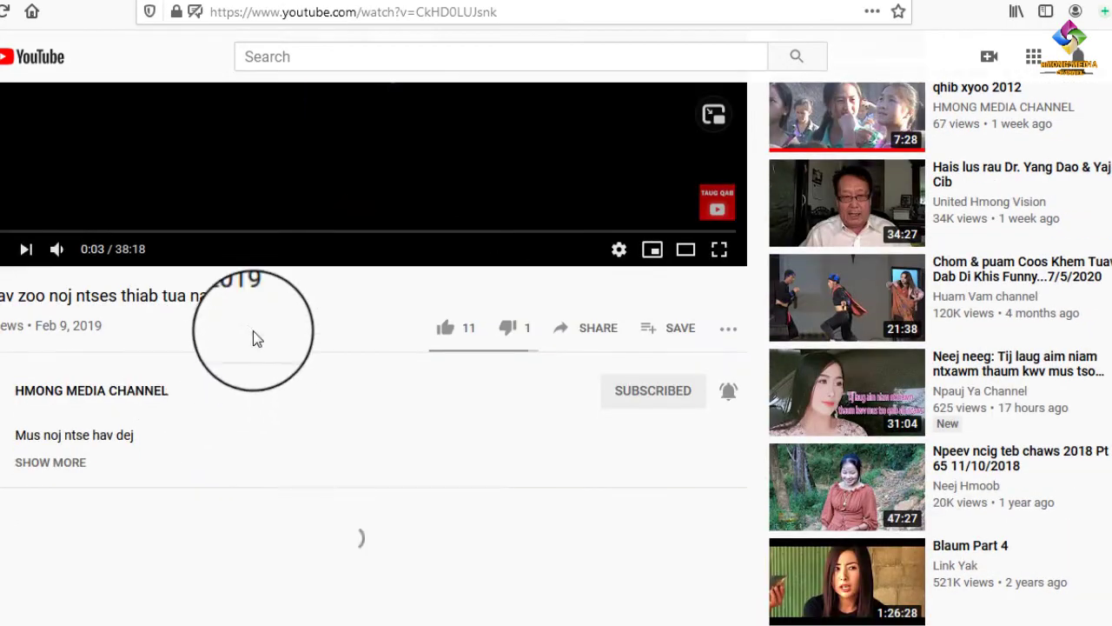
Look over the YouTube watch page's channel row, then return to the Syslike Add Page form.
scroll(516, 209, "up", 3)
scroll(212, 432, "down", 1)
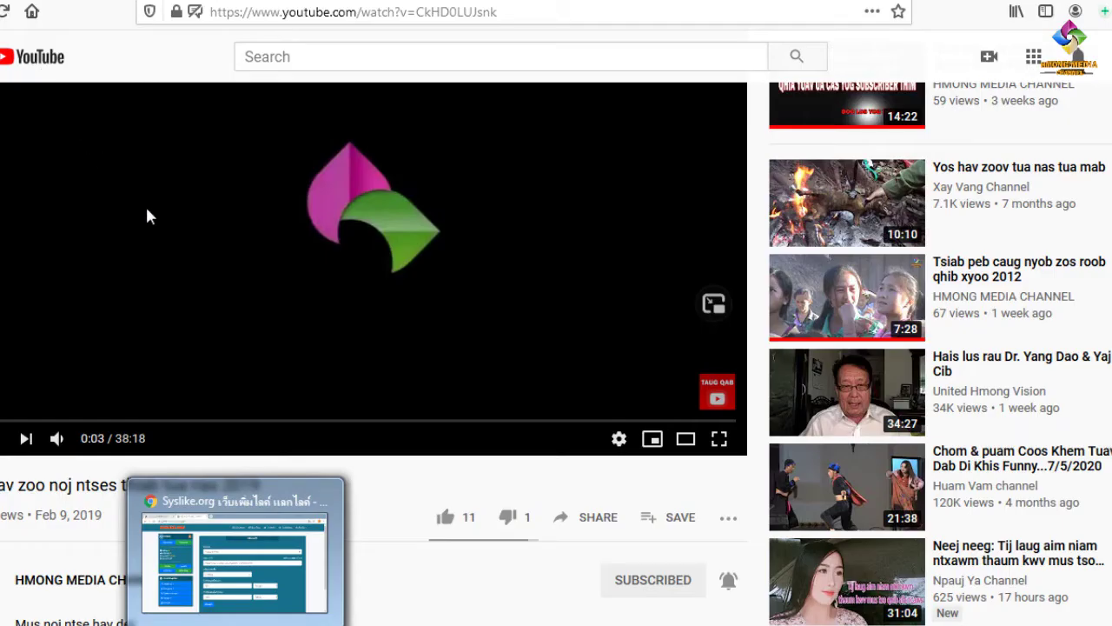
left_click(249, 623)
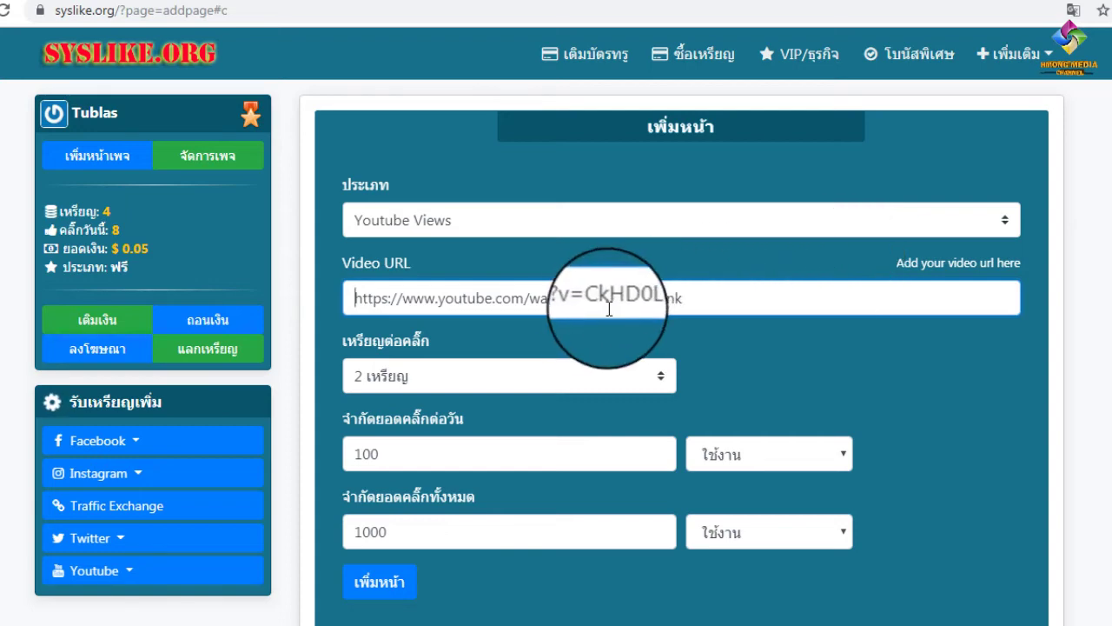
Set the page type to Youtube Subscribers and confirm the Youtube Username field appears.
left_click(1000, 222)
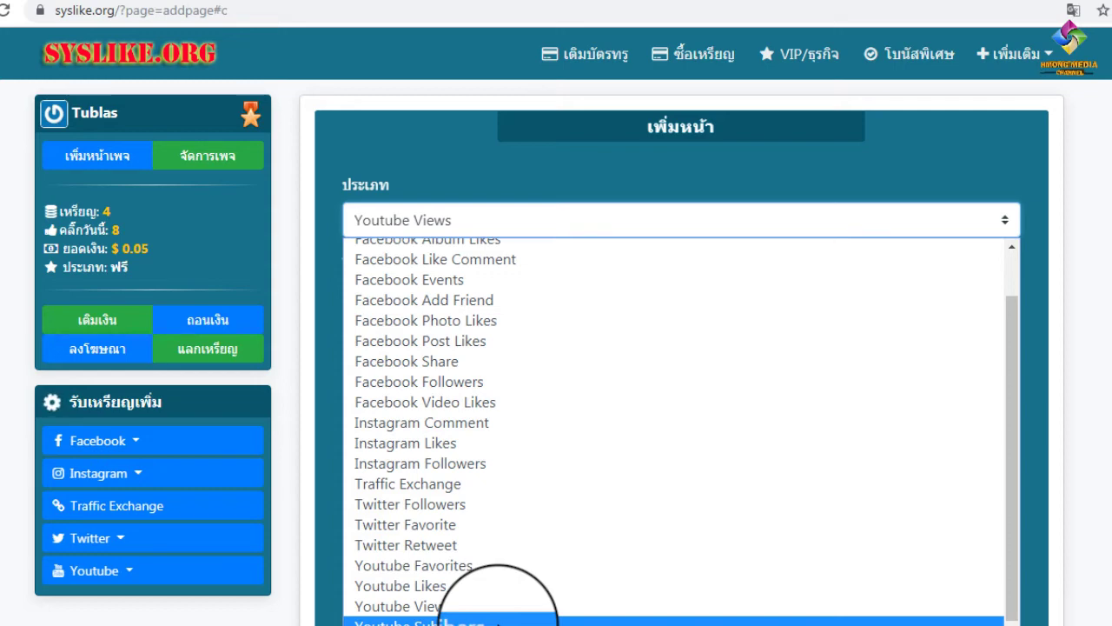
left_click(497, 622)
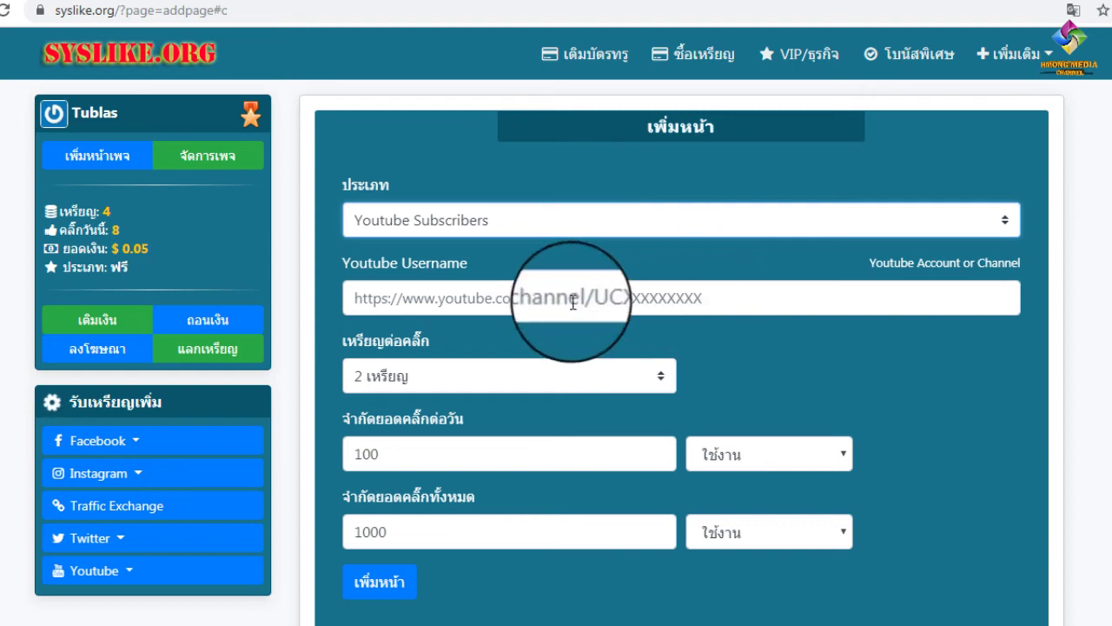
left_click(721, 309)
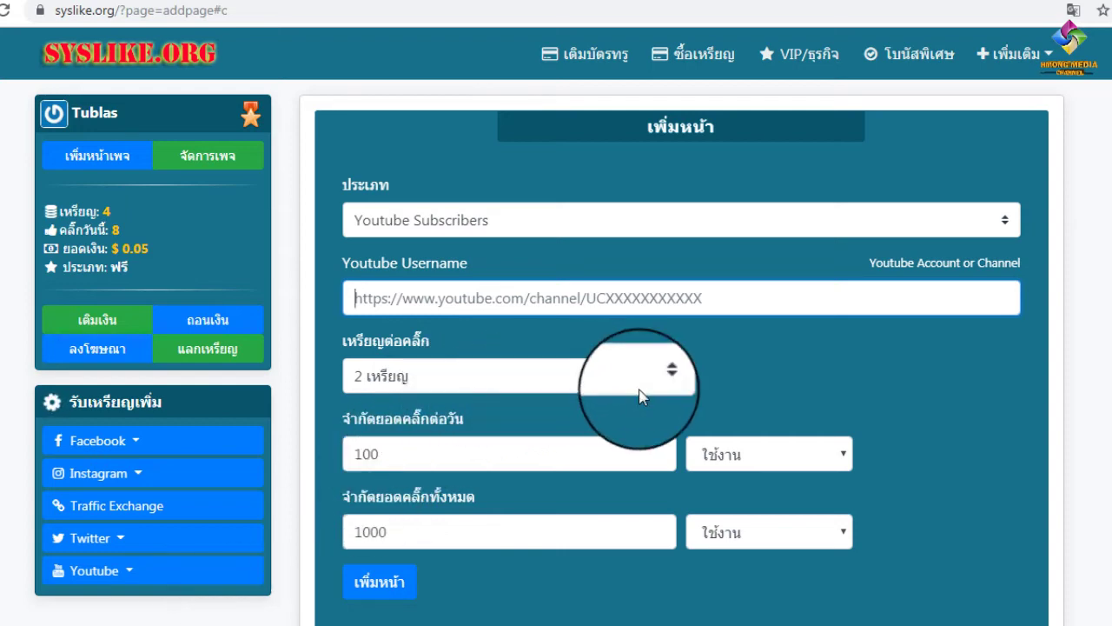
left_click(510, 217)
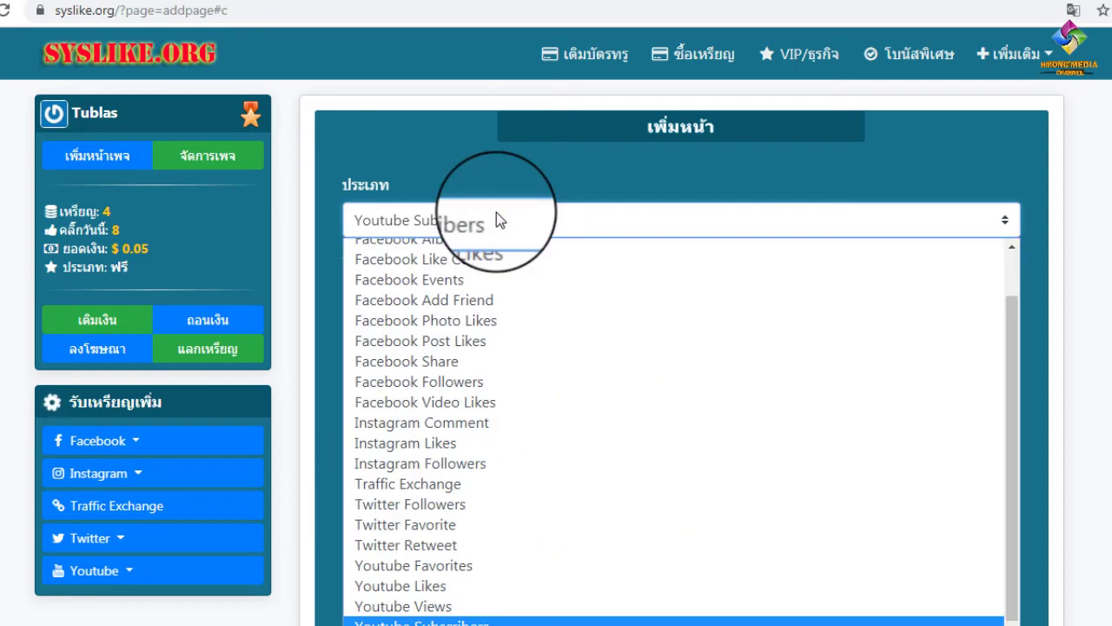
left_click(513, 174)
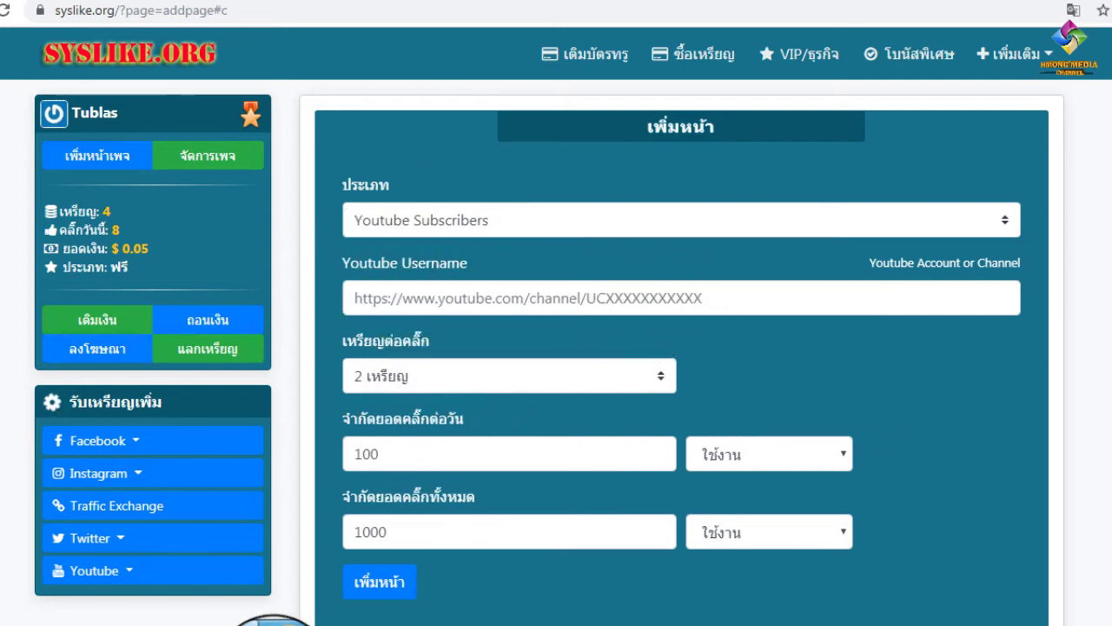
mouse_move(190, 619)
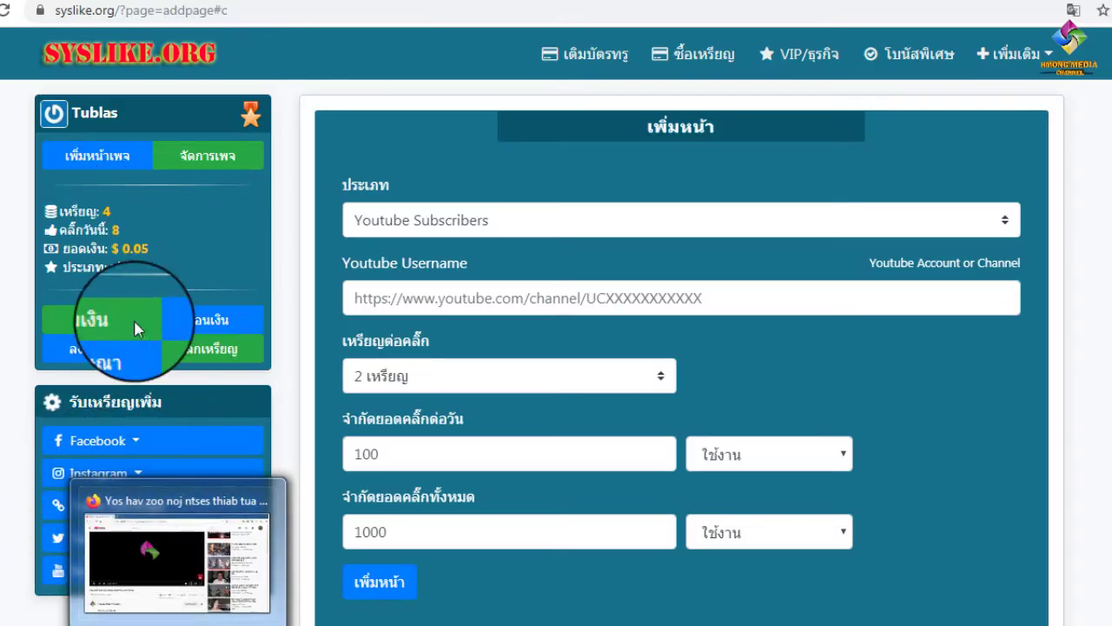
Open the HMONG MEDIA CHANNEL channel page from the YouTube video window.
left_click(186, 590)
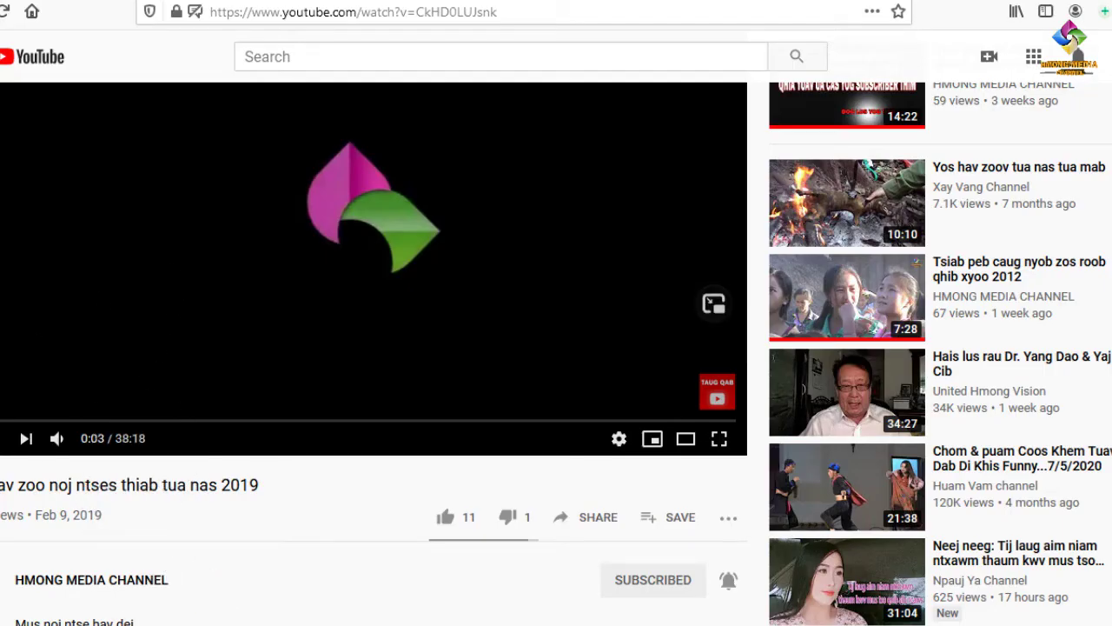
scroll(106, 467, "down", 5)
scroll(62, 238, "up", 2)
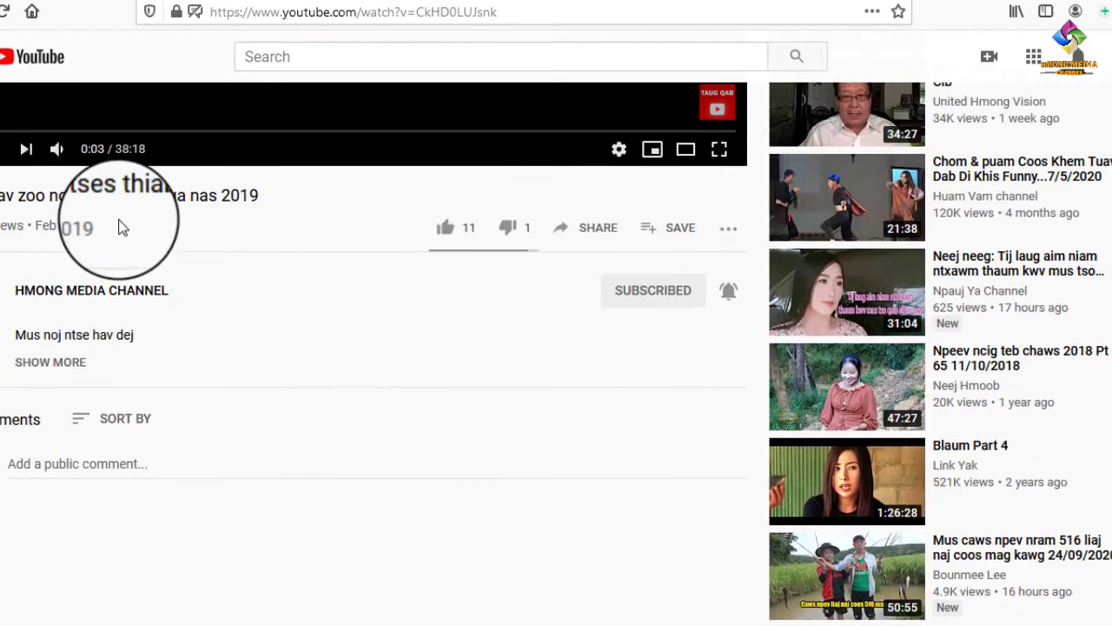
left_click(131, 297)
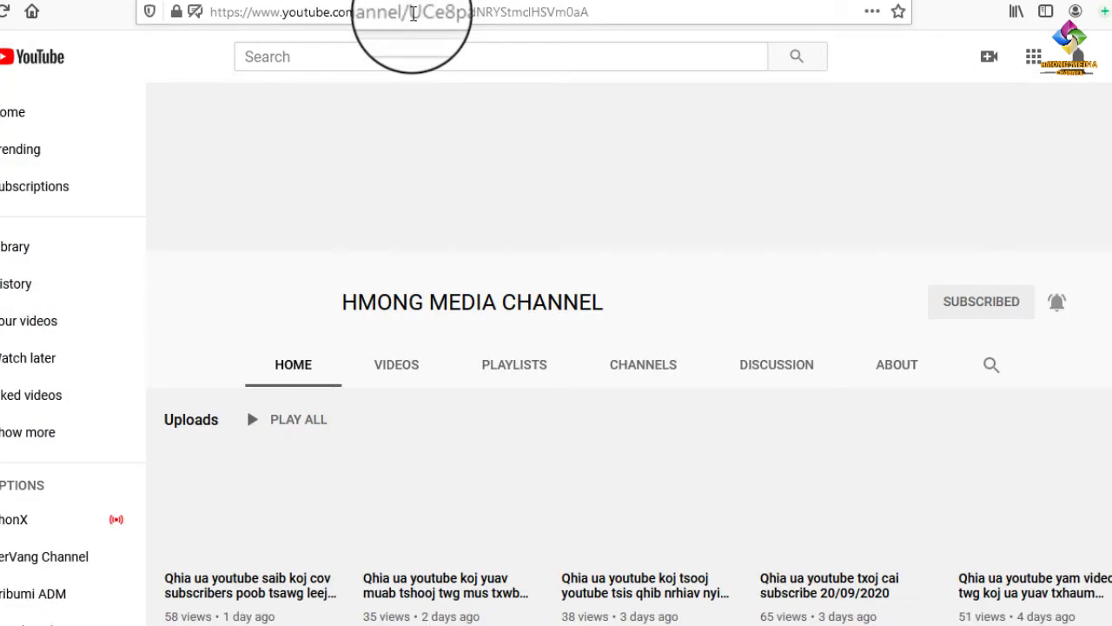
Copy the channel ID after channel/ in the address bar and return to Syslike.
left_click(412, 14)
left_click_drag(412, 14, 606, 12)
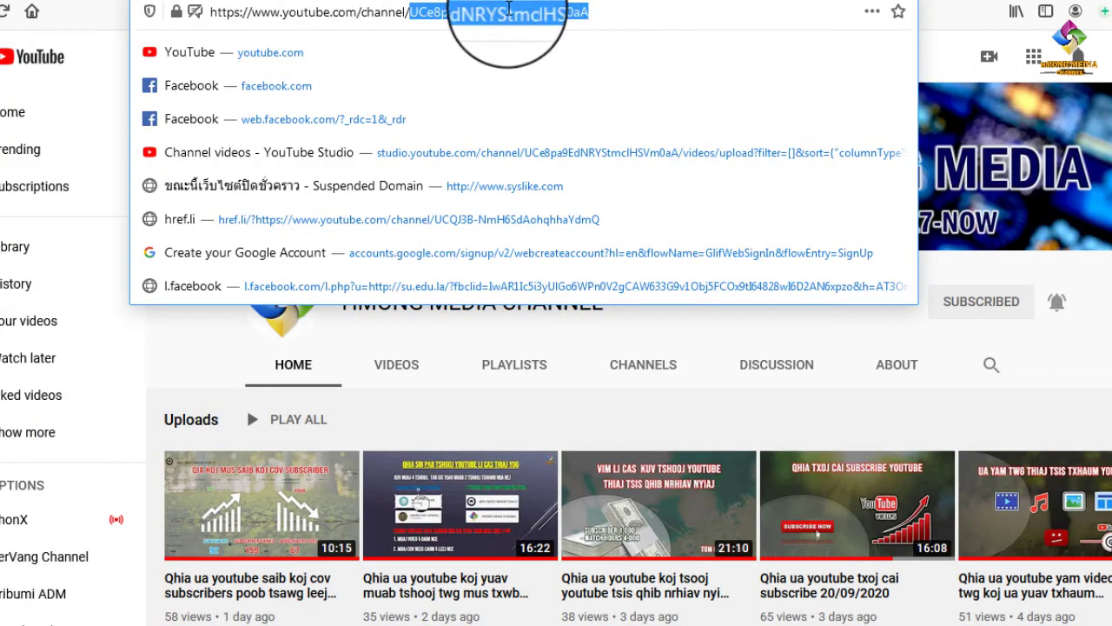
right_click(508, 11)
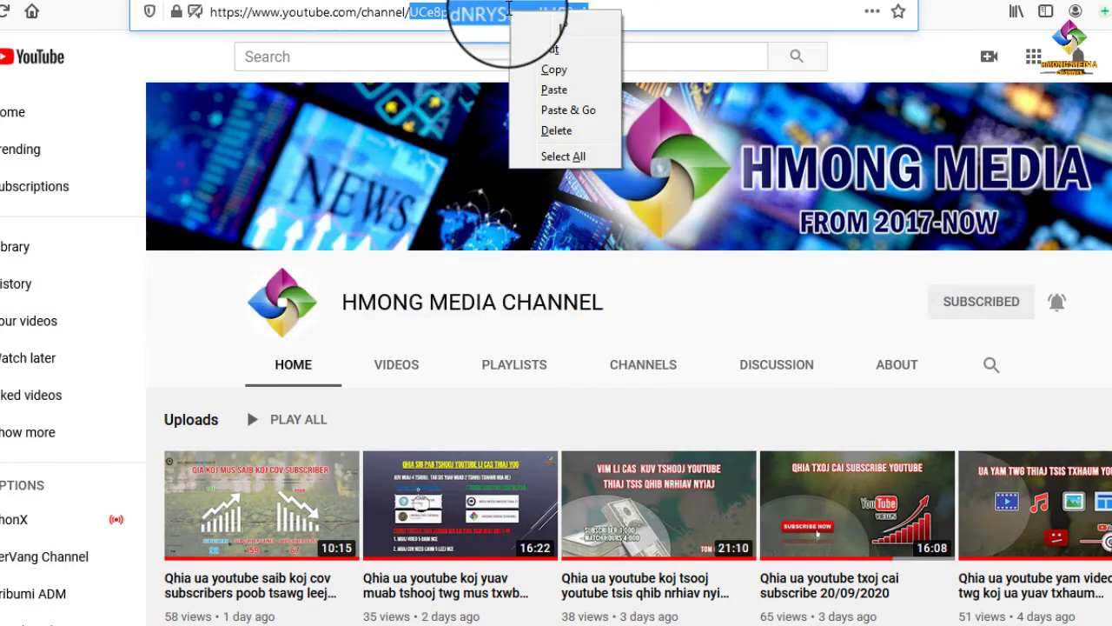
left_click(556, 73)
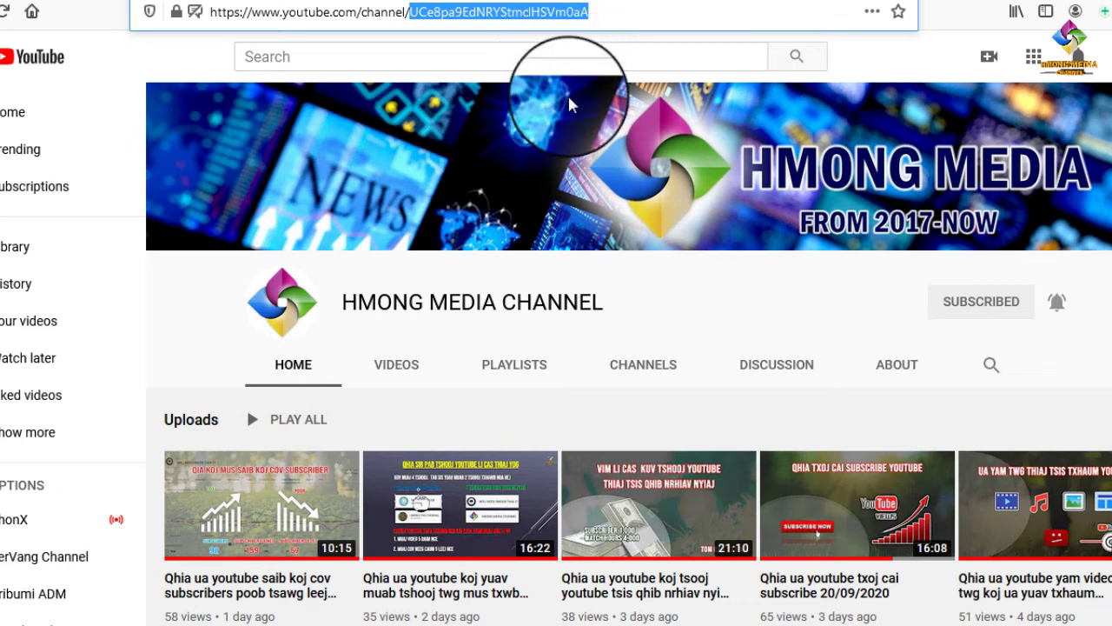
key("alt+Tab")
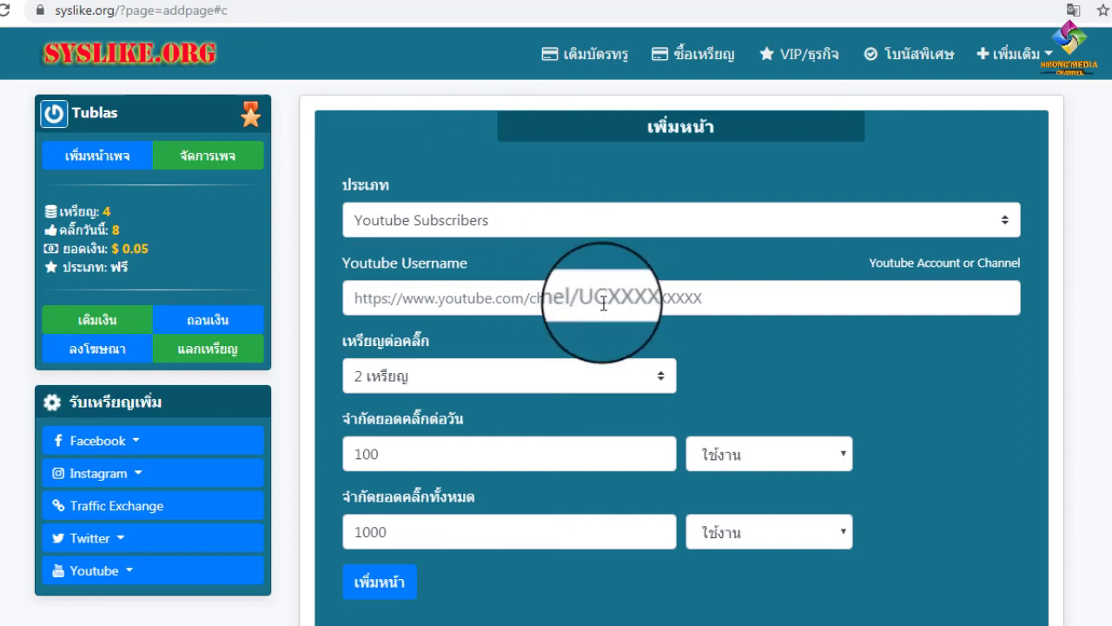
Paste the copied channel ID into Youtube Username, then bring the YouTube channel page forward.
left_click(639, 298)
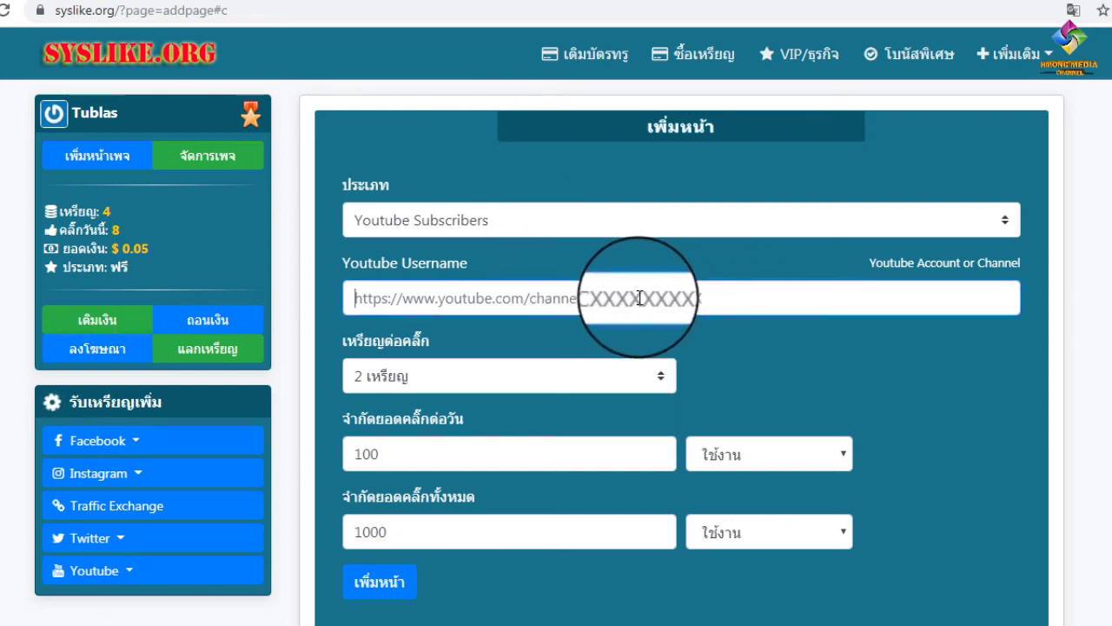
right_click(640, 298)
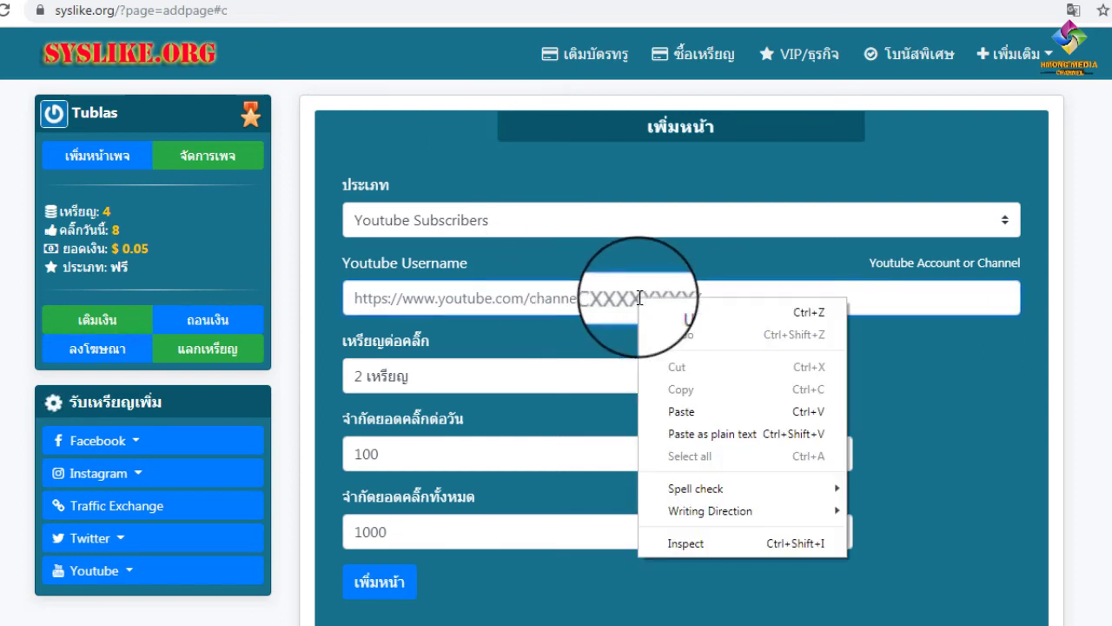
left_click(715, 404)
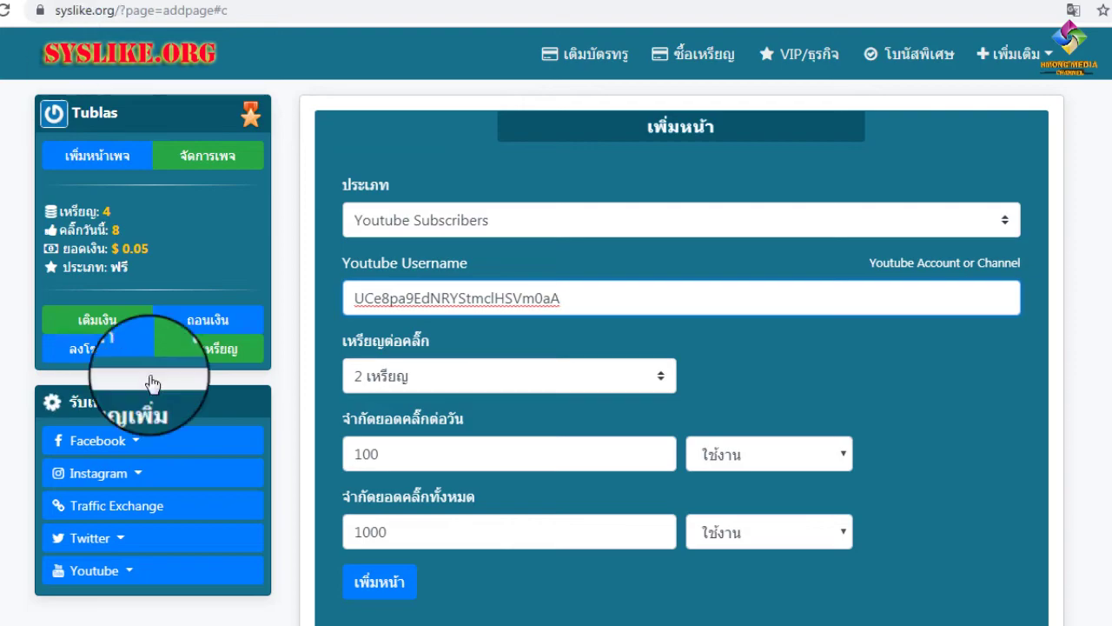
left_click(184, 619)
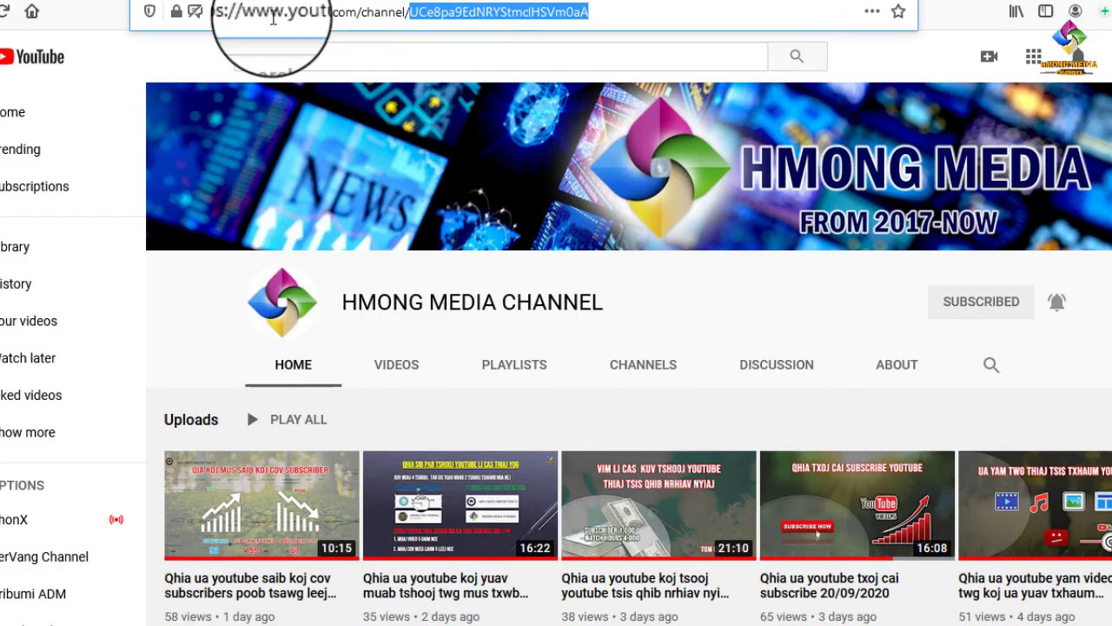
Select the channel ID in YouTube's address bar to compare it with the form.
left_click(416, 10)
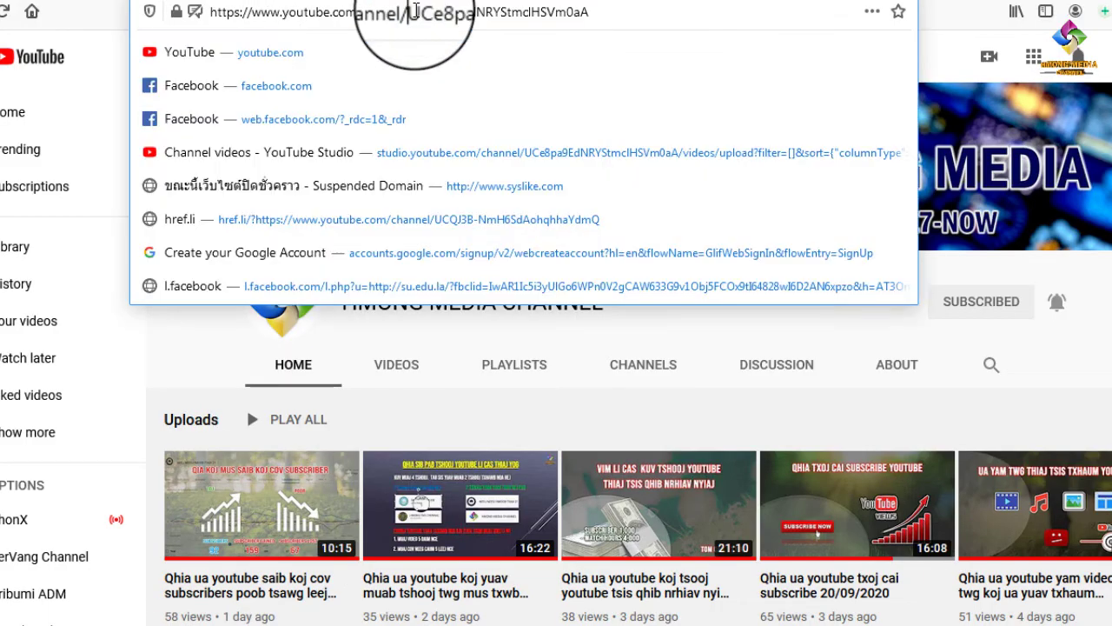
left_click_drag(409, 11, 597, 12)
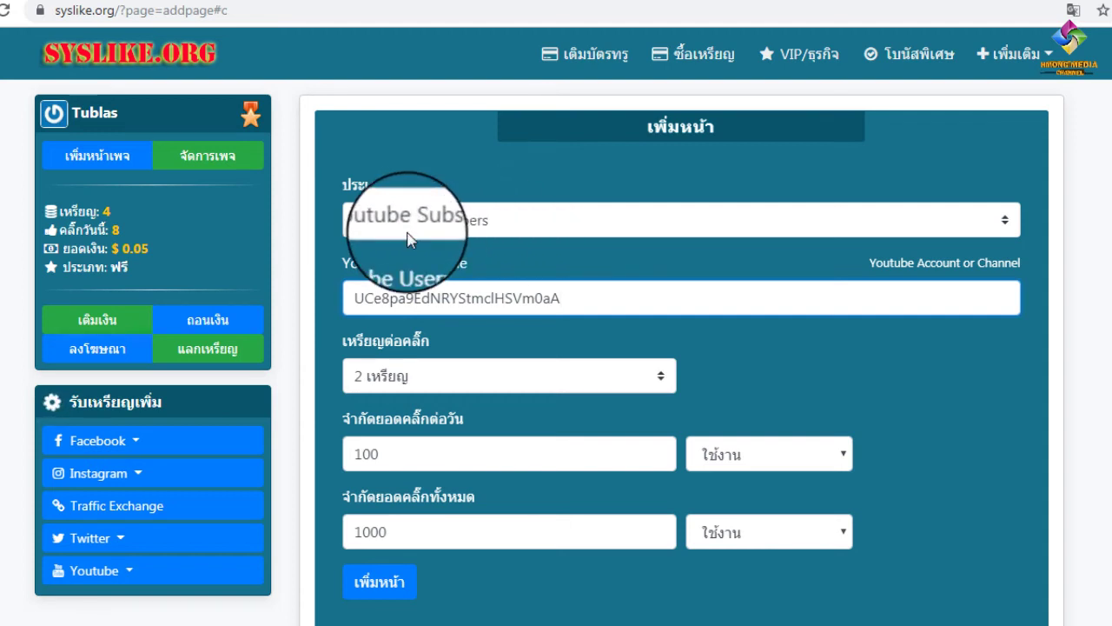
Check the sidebar Youtube campaign types, then list the coins-per-click choices, still 2 เหรียญ.
left_click(136, 576)
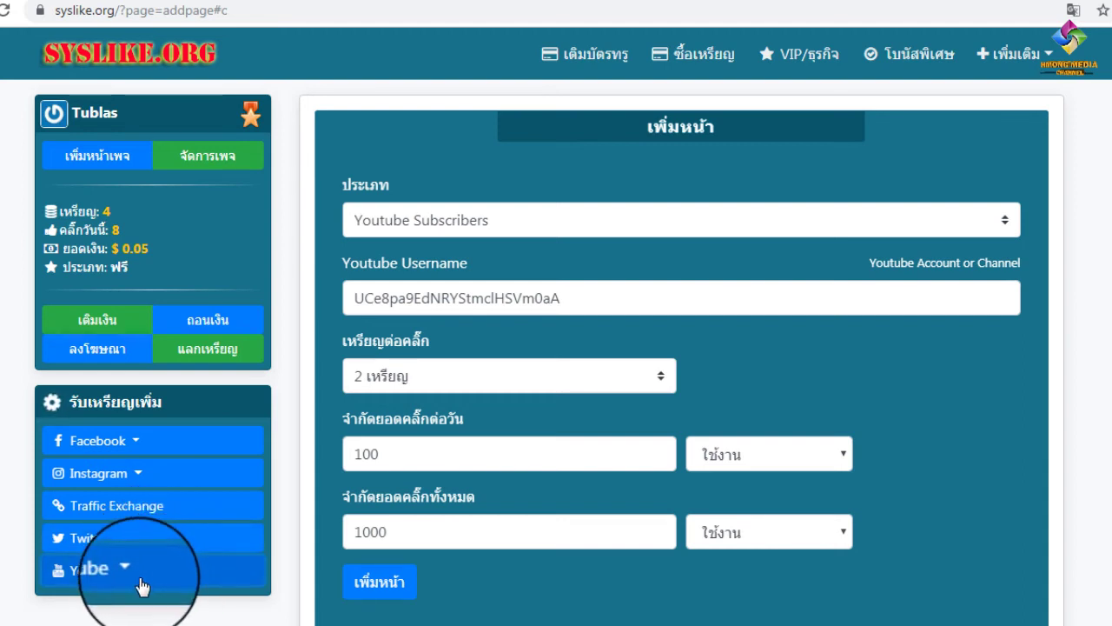
left_click(139, 587)
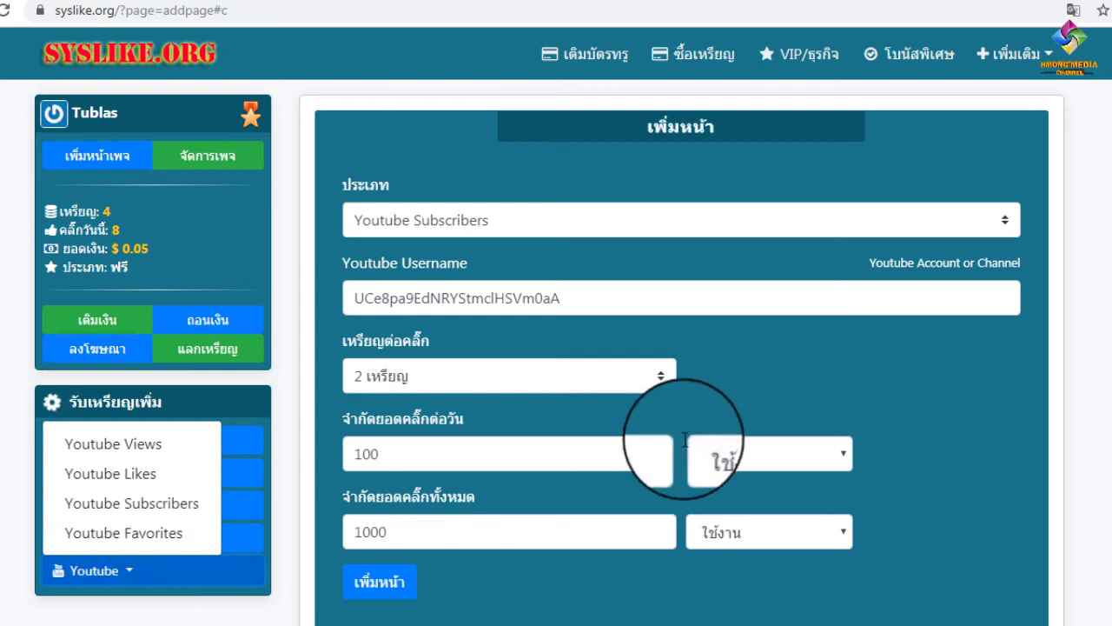
left_click(613, 382)
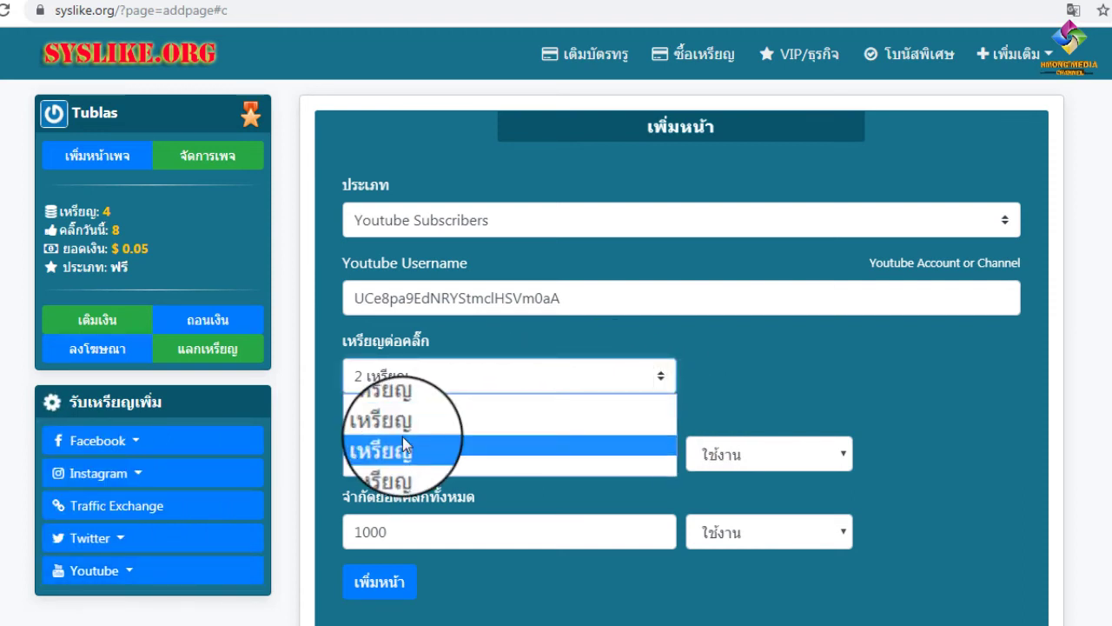